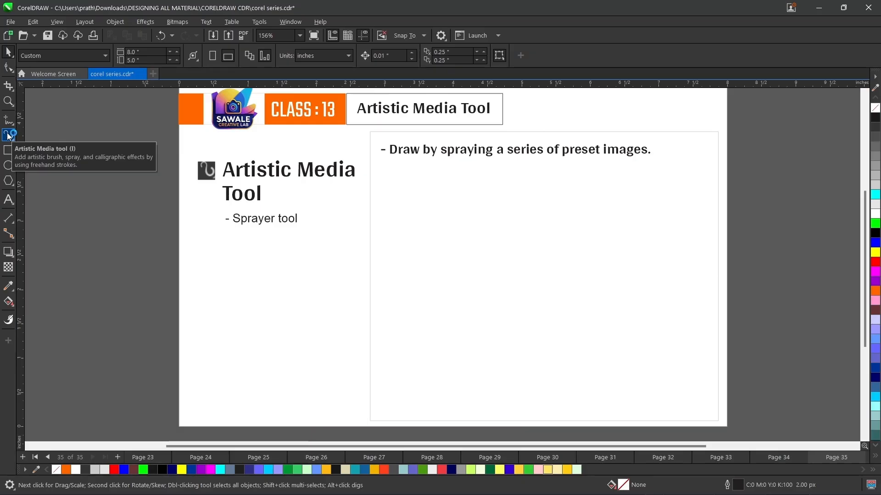
Step: Draw a wavy Calligraphy brush stroke with the Artistic Media tool across the empty content box
left_click(8, 136)
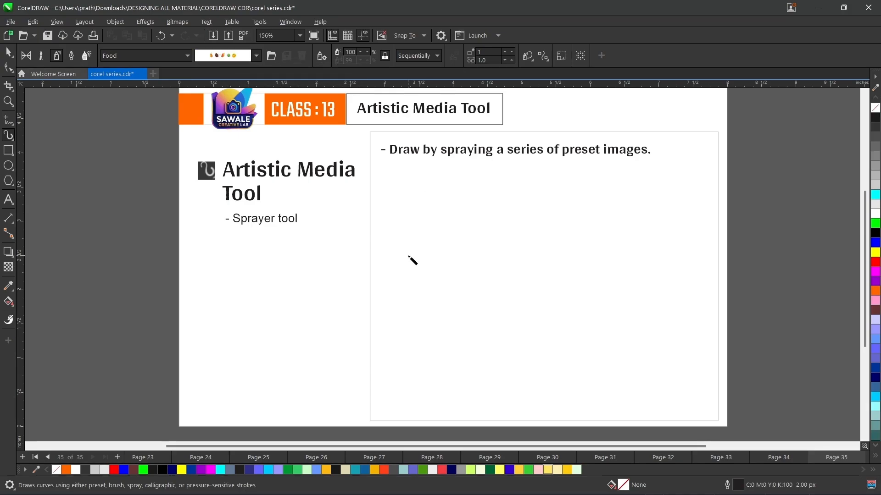
scroll(457, 240, "up", 1)
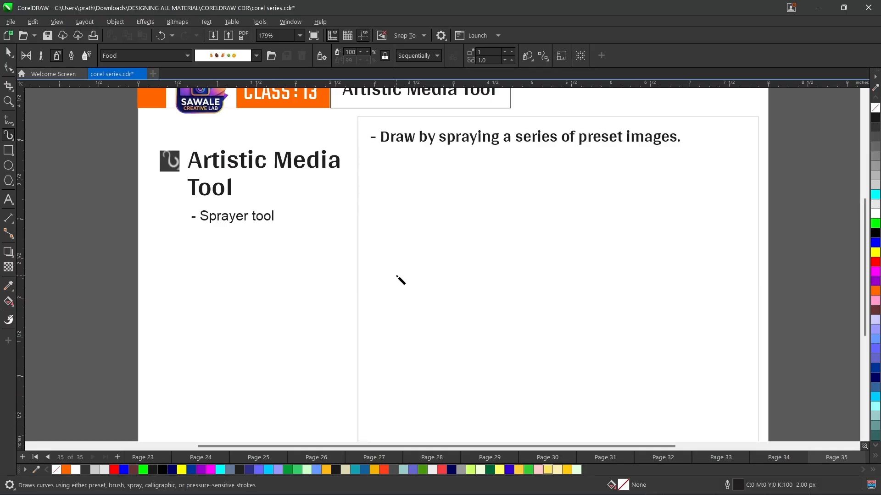
left_click(41, 58)
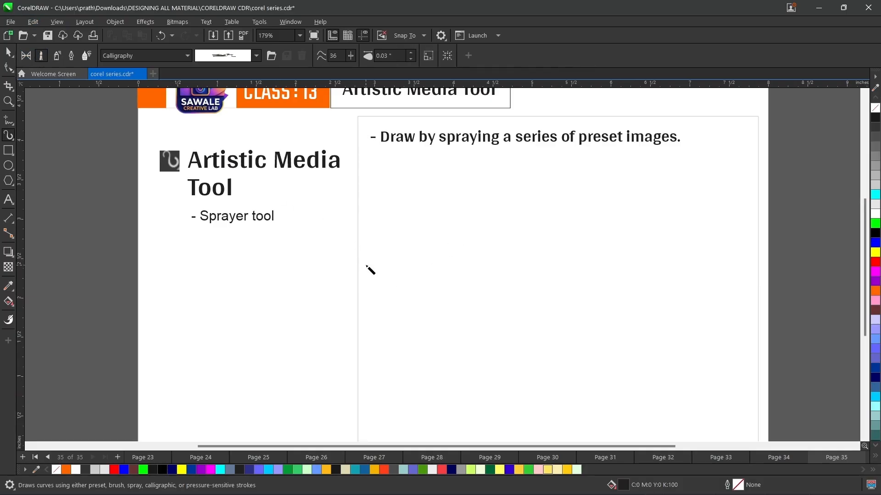
mouse_move(393, 282)
left_mouse_down()
mouse_move(423, 264)
mouse_move(577, 268)
mouse_move(712, 314)
mouse_move(722, 299)
left_mouse_up()
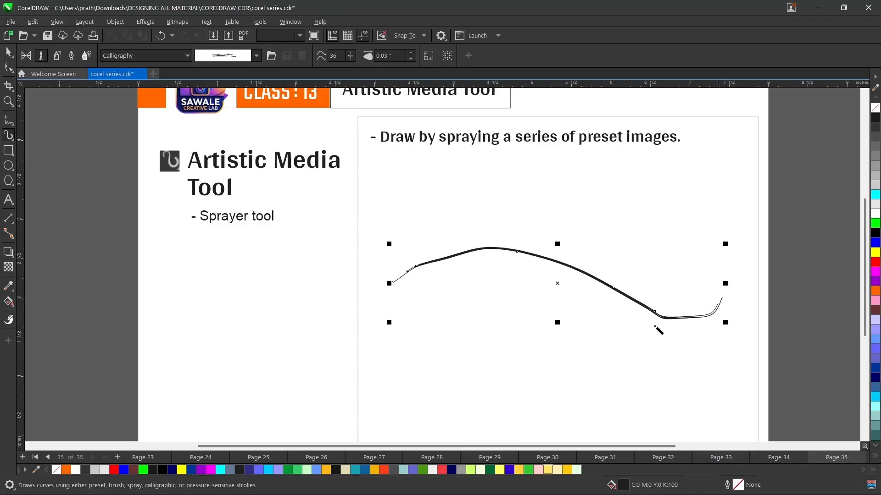
Step: Apply the tapered multi-line Calligraphy brush to the stroke, and try a second stroke above it before deleting that one
left_click(257, 56)
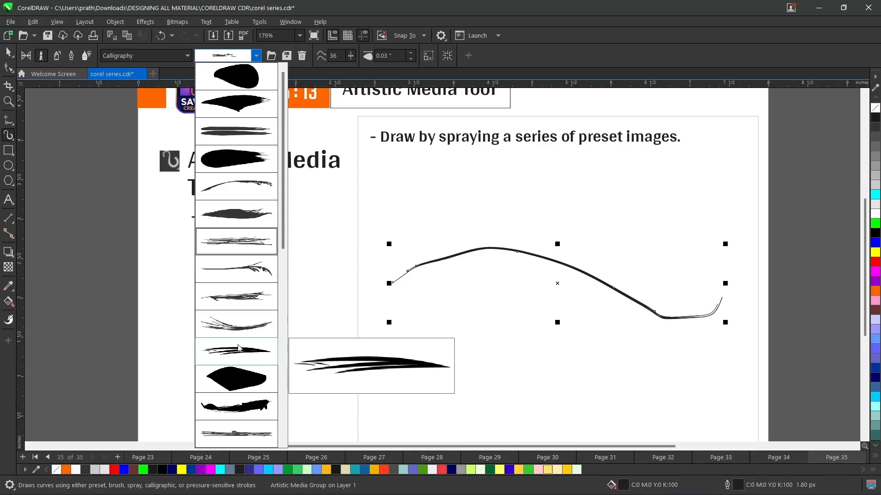
left_click(238, 363)
mouse_move(427, 208)
left_mouse_down()
mouse_move(525, 202)
mouse_move(636, 236)
mouse_move(662, 229)
left_mouse_up()
key("Delete")
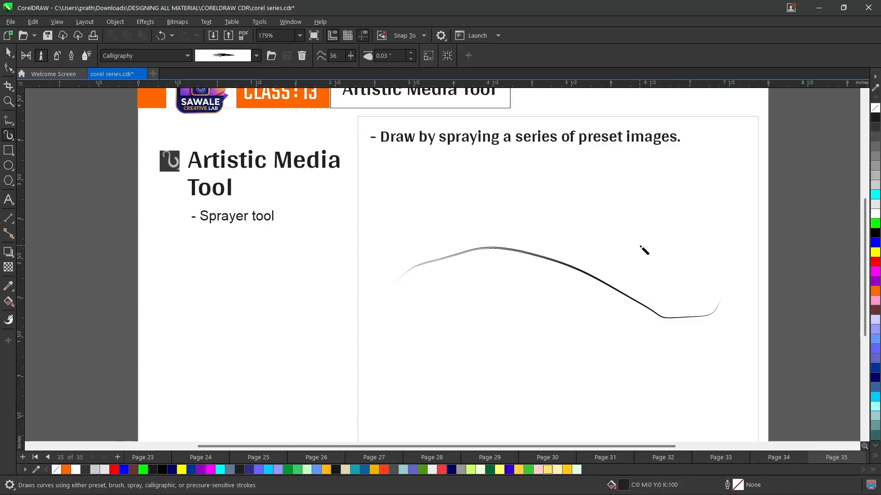
Step: Select the remaining calligraphy stroke in the content box and delete it
key("space")
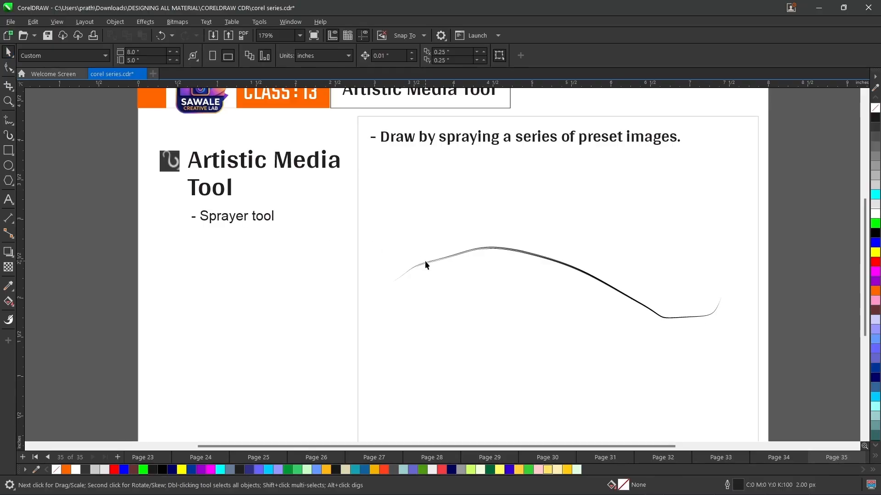
left_click(425, 261)
key("ctrl+z")
left_click(450, 260)
key("Delete")
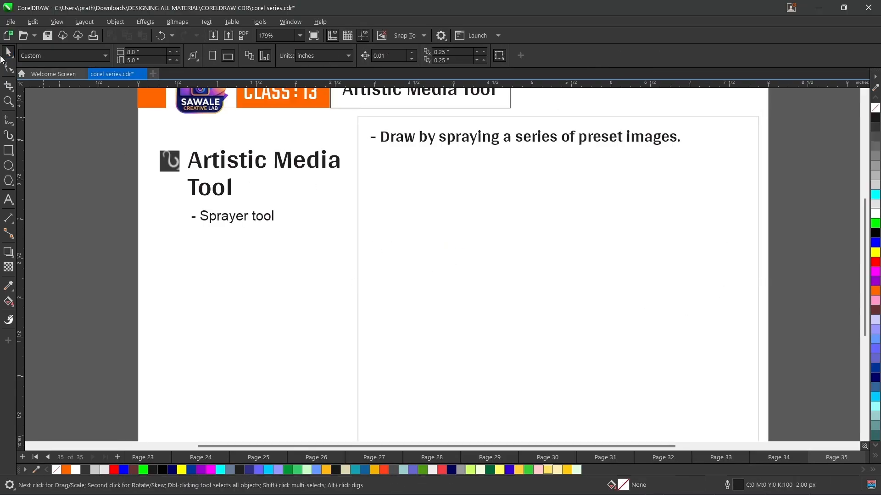
Step: Set the Artistic Media tool to Sprayer mode with the Food category and look through its spray patterns
left_click(9, 137)
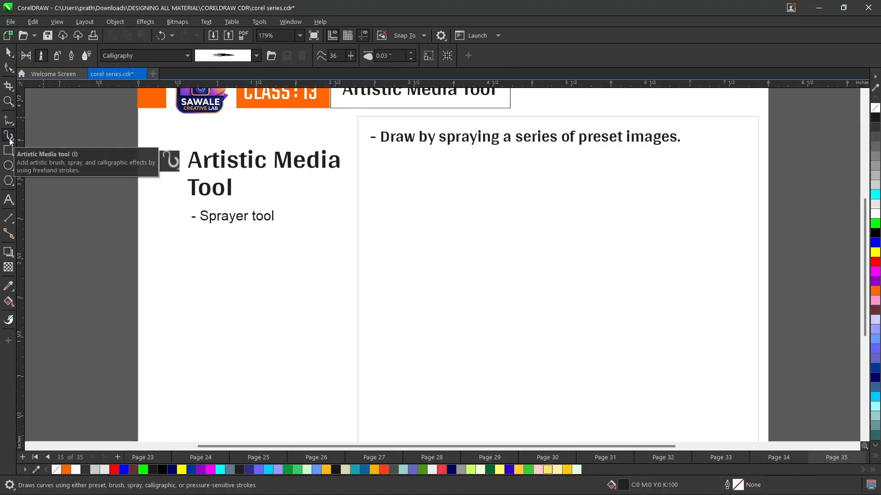
left_click(55, 57)
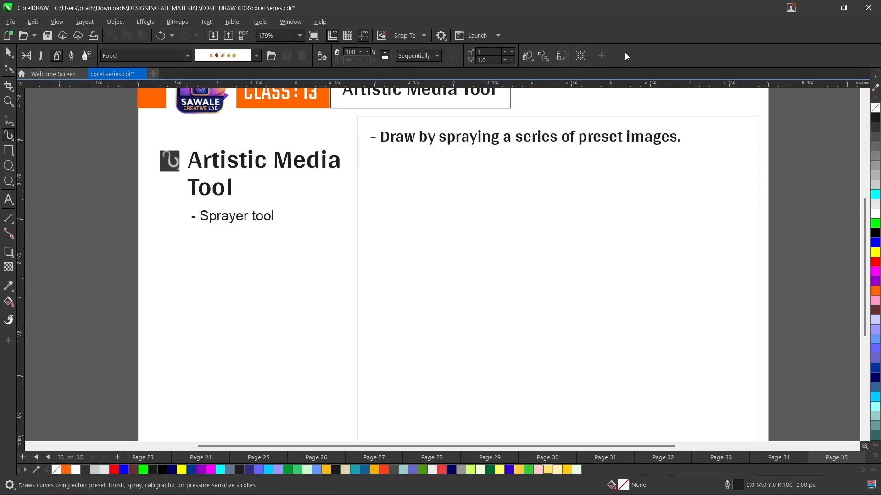
left_click(115, 55)
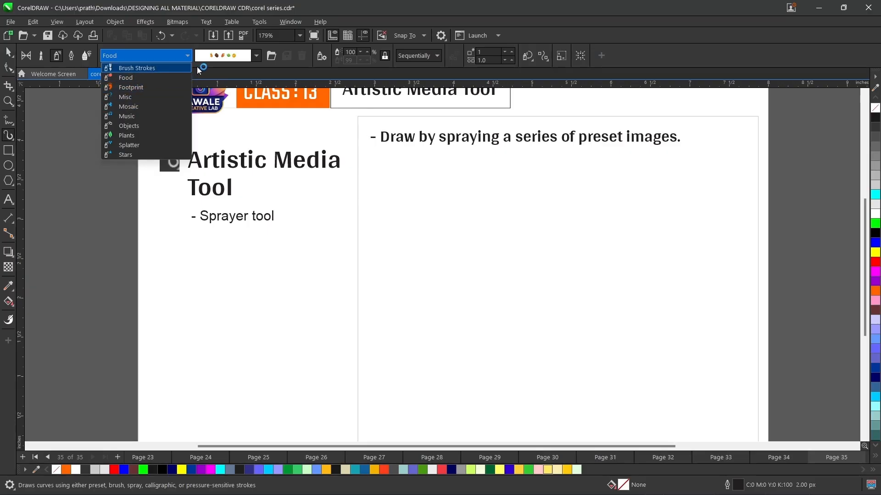
left_click(128, 81)
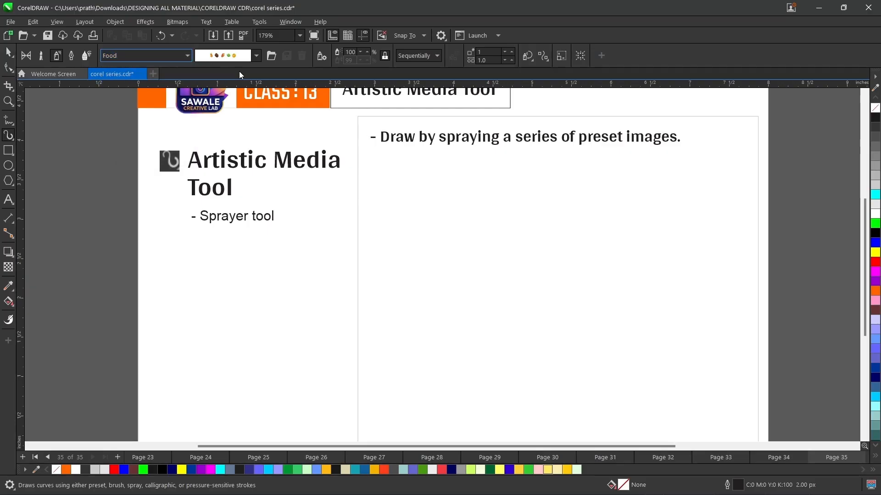
left_click(256, 56)
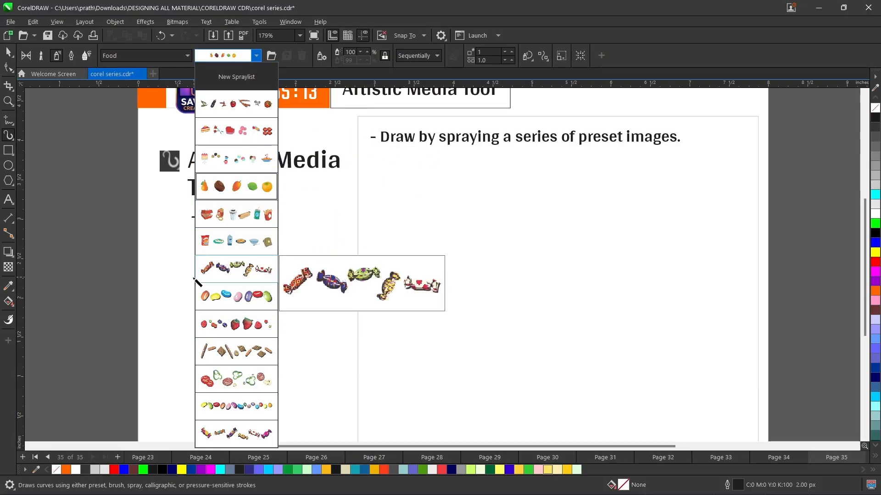
left_click(186, 55)
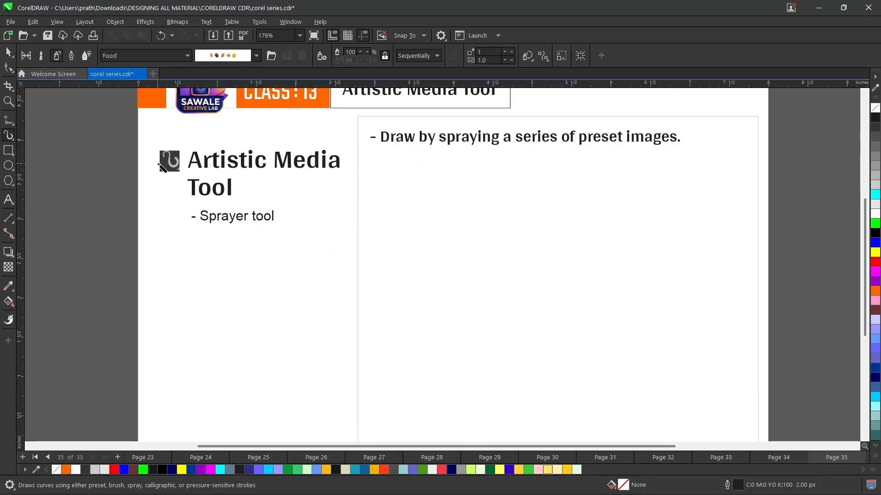
Step: Look through the spray patterns of the Plants category
left_click(188, 58)
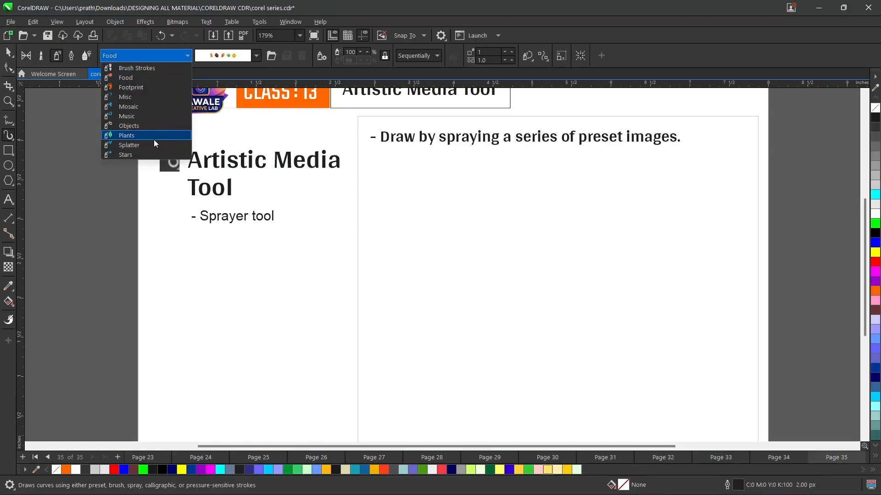
left_click(153, 139)
left_click(256, 56)
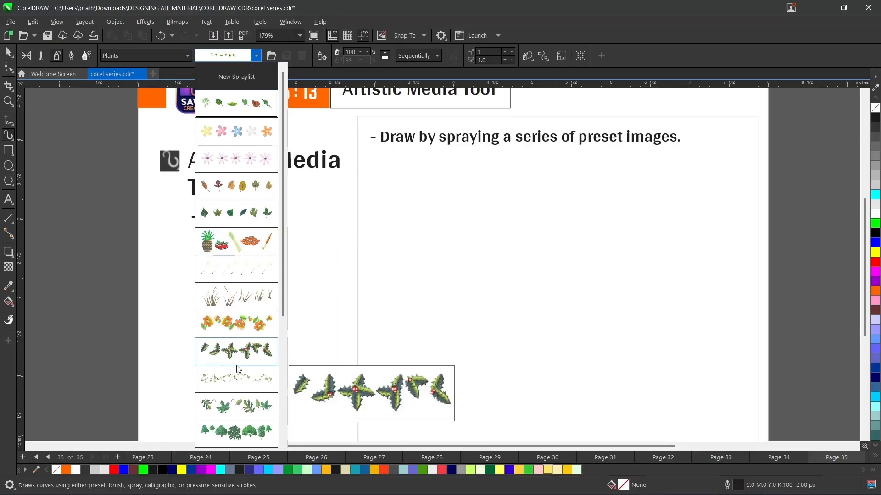
Step: Spray a wavy line of the Food category's pear, lime and mango fruit pattern across the content box
left_click(188, 57)
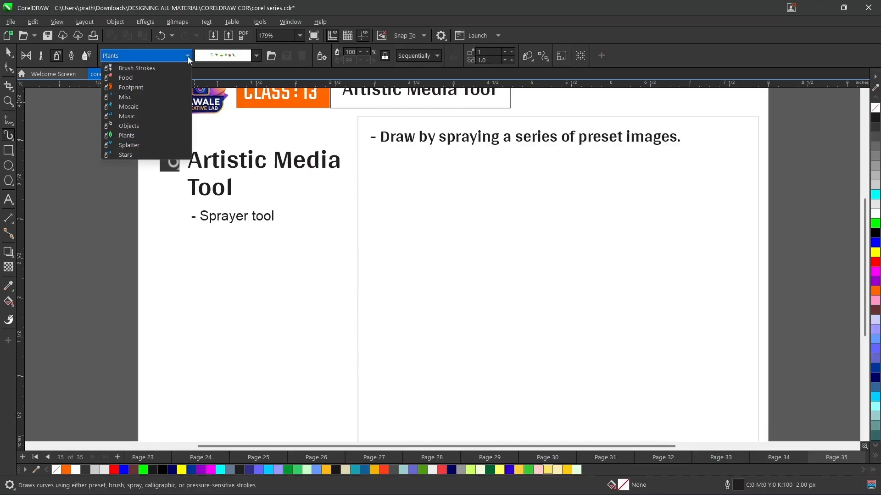
left_click(188, 56)
left_click(147, 78)
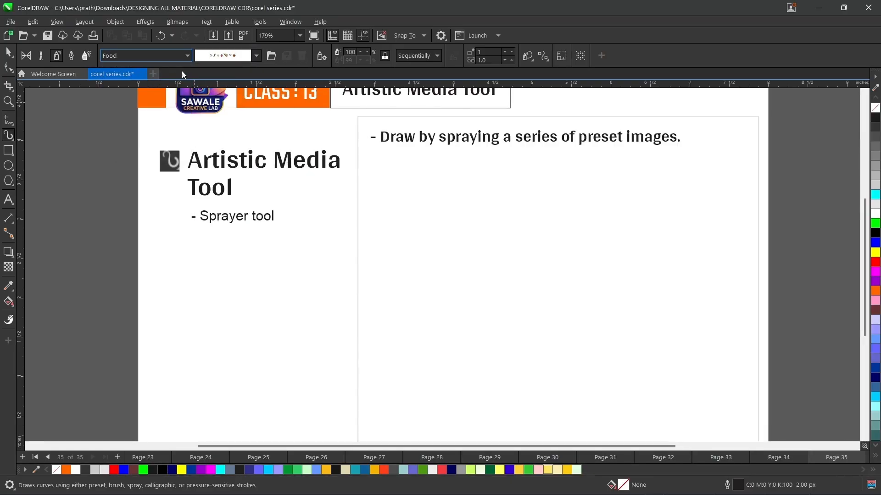
left_click(257, 55)
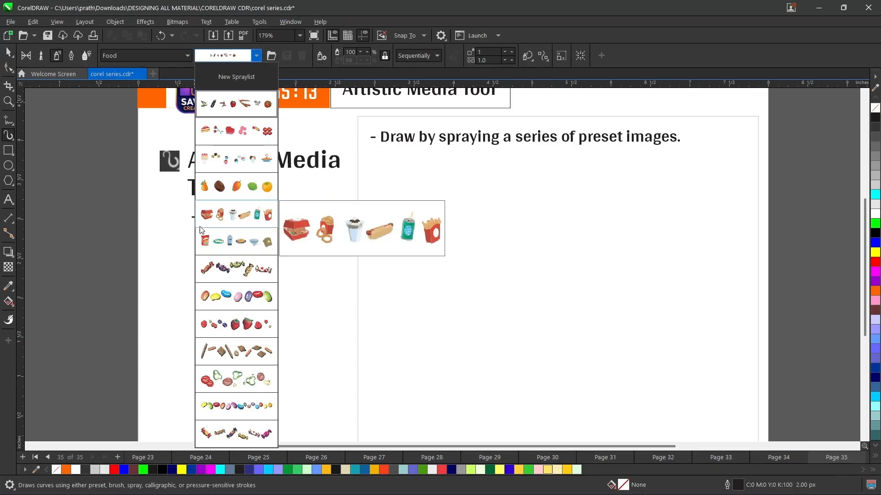
left_click(212, 188)
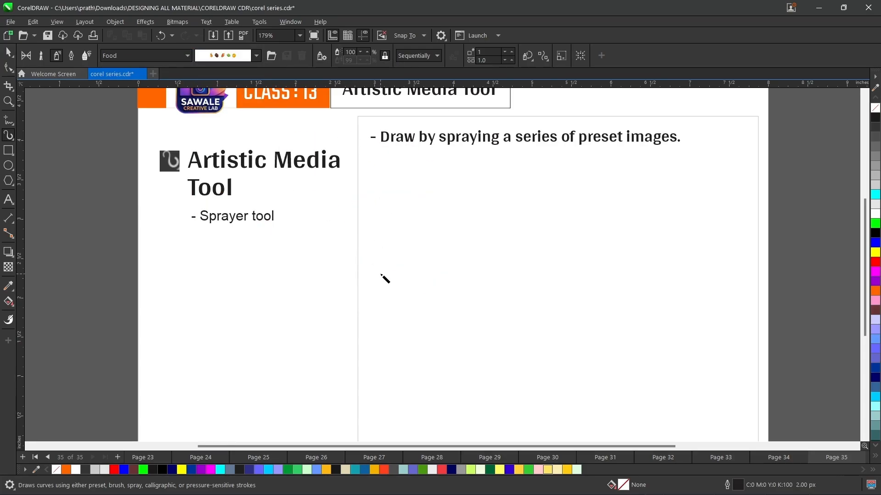
mouse_move(380, 275)
left_mouse_down()
mouse_move(490, 251)
mouse_move(604, 282)
mouse_move(710, 282)
mouse_move(718, 265)
left_mouse_up()
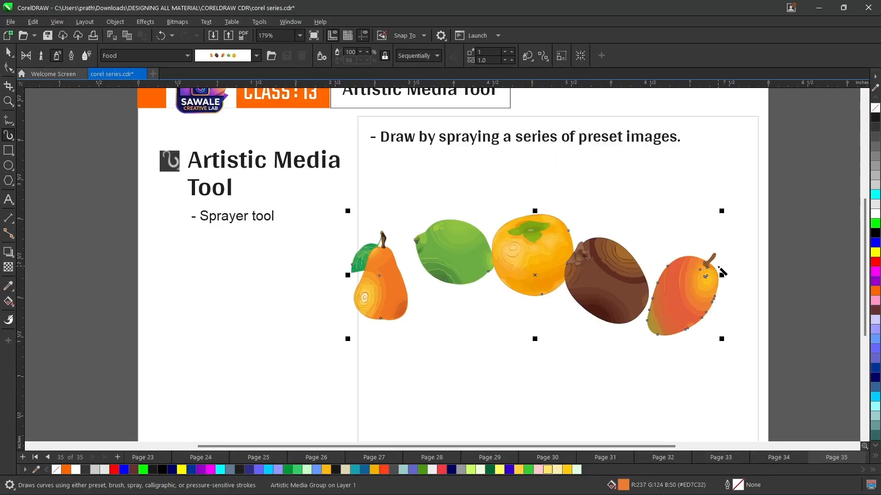
Step: Try the Plants category's tree pattern on the selected fruit spray, and undo the replacement
scroll(712, 264, "up", 2)
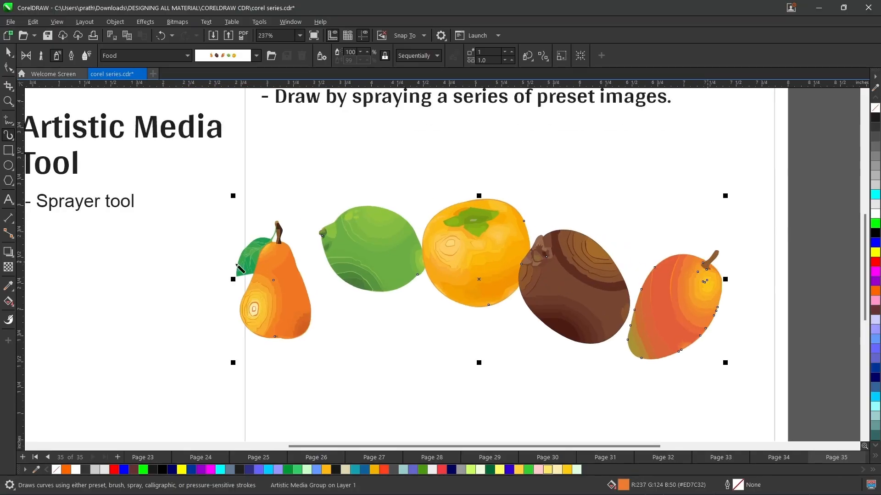
left_click(177, 58)
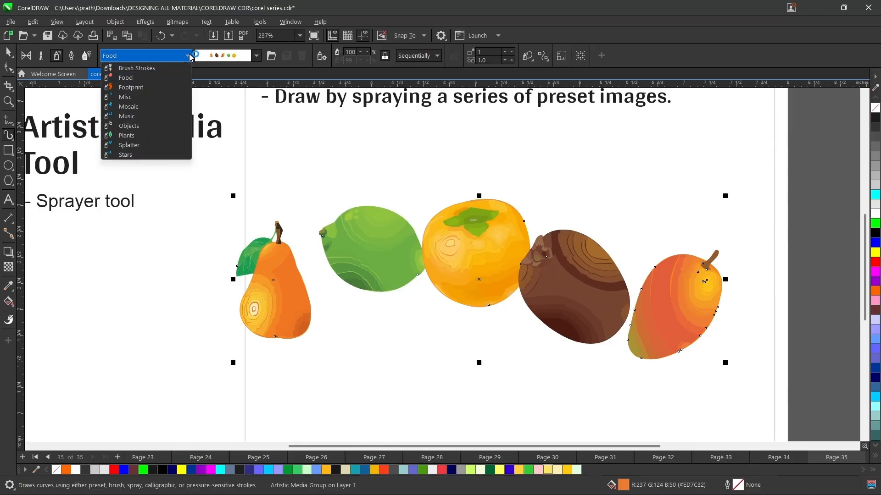
left_click(126, 135)
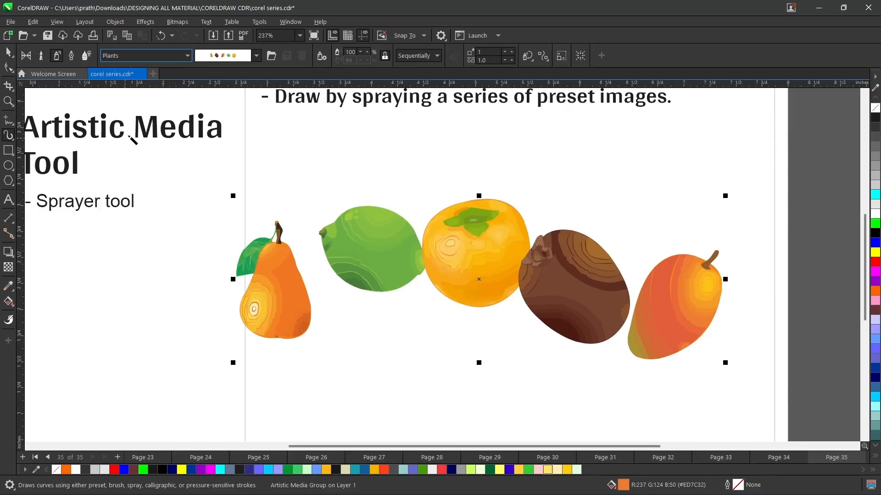
left_click(256, 55)
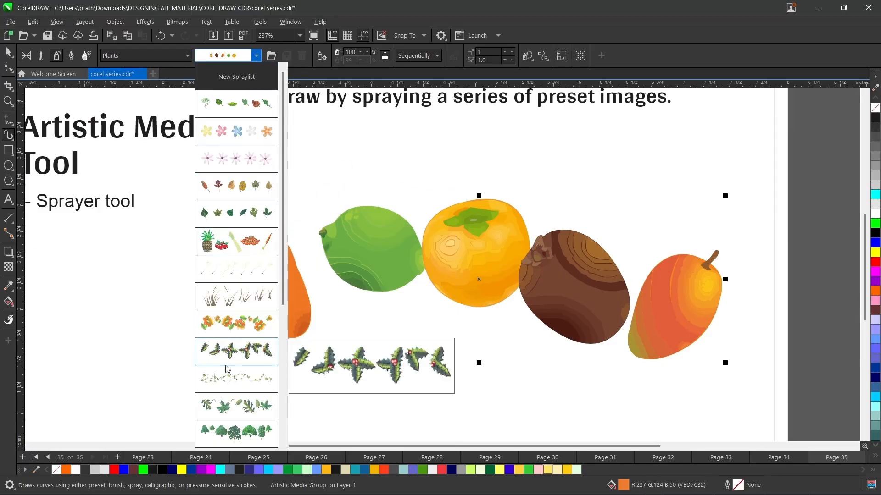
left_click(223, 422)
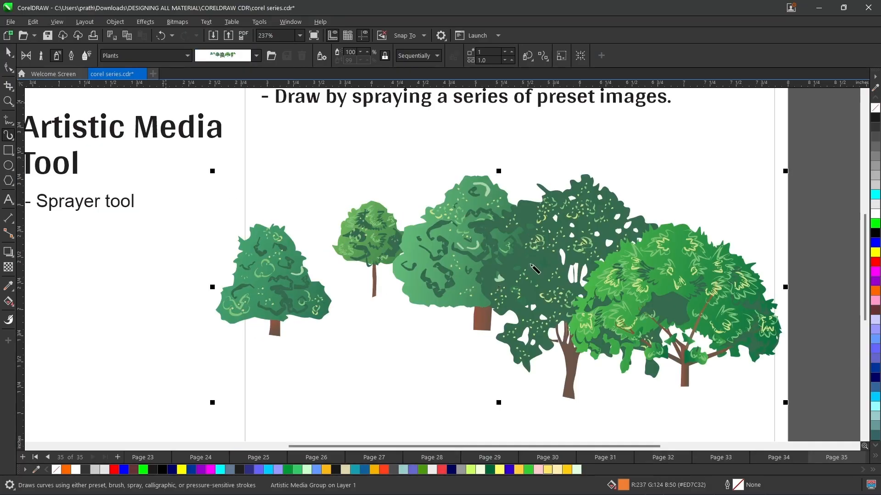
key("shift+F4")
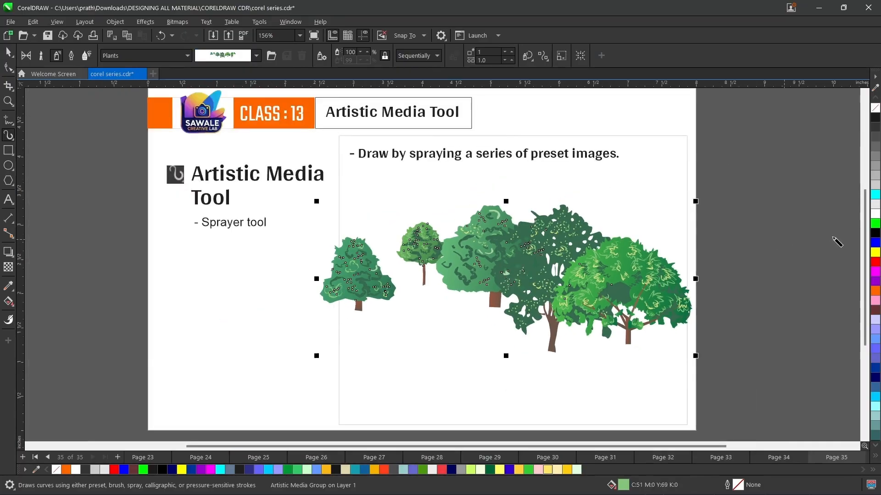
scroll(865, 229, "down", 1)
scroll(865, 230, "down", 1)
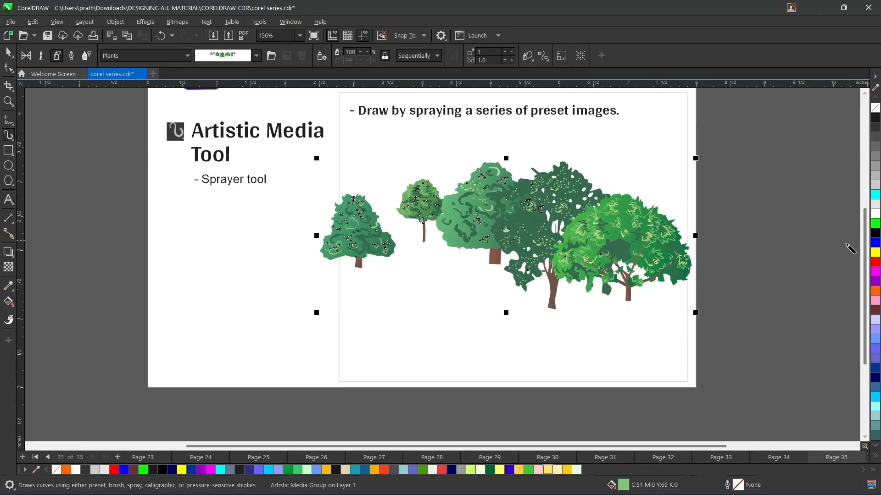
key("ctrl+z")
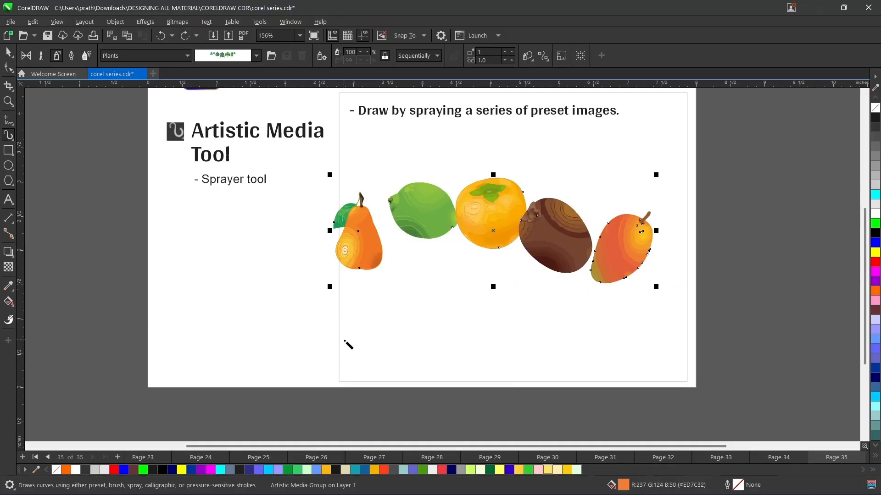
Step: Spray a separate line of the Plants trees below the fruit and delete it
mouse_move(344, 340)
left_mouse_down()
mouse_move(440, 332)
mouse_move(552, 349)
mouse_move(595, 343)
left_mouse_up()
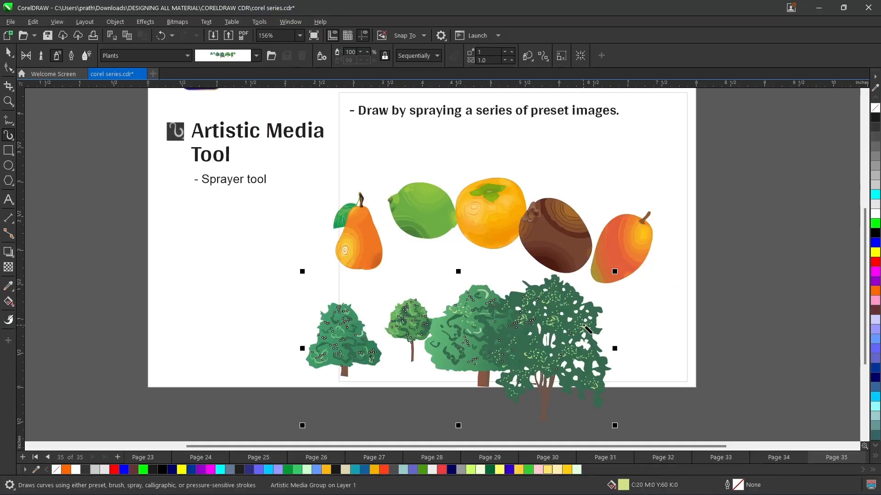
key("space")
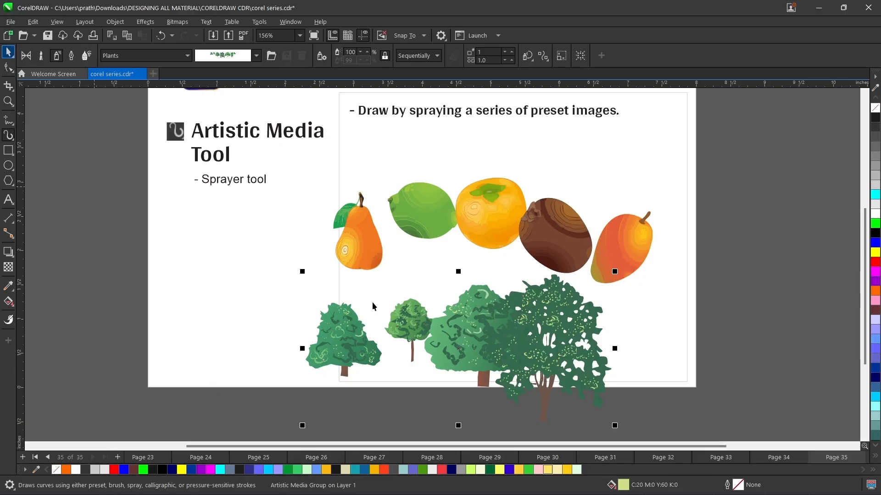
key("Delete")
Step: Select the fruit spray and browse the CustomMediaStrokes folders, cancelling without choosing a path
left_click(432, 211)
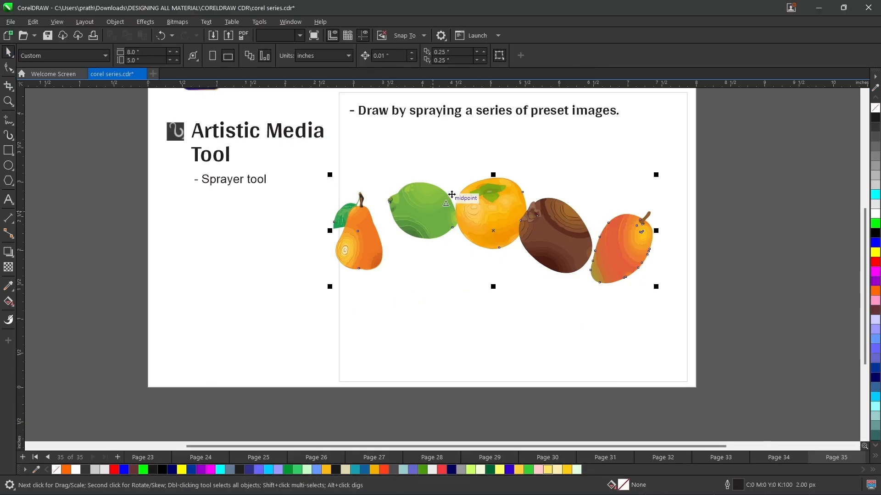
scroll(485, 158, "up", 1)
scroll(485, 160, "up", 1)
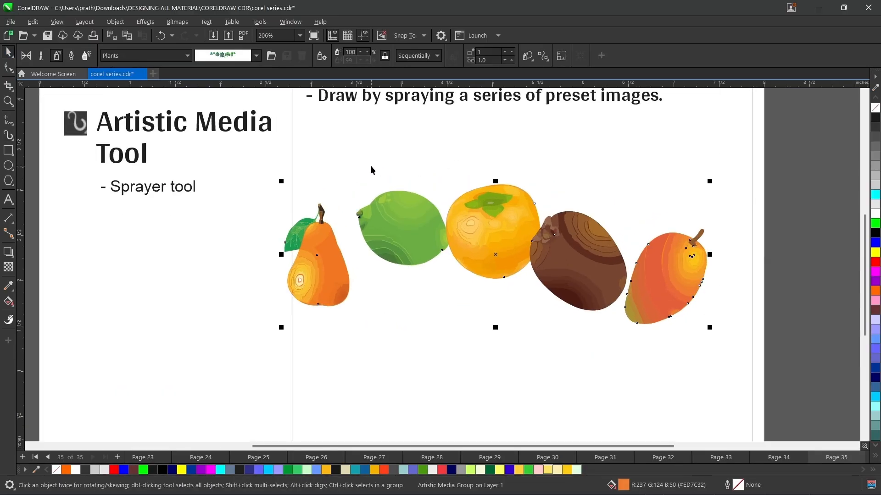
left_click(271, 56)
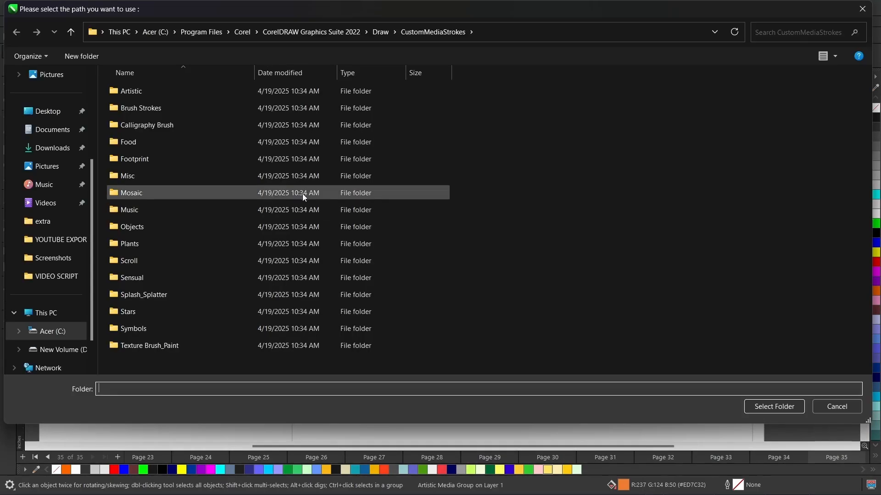
left_click(837, 407)
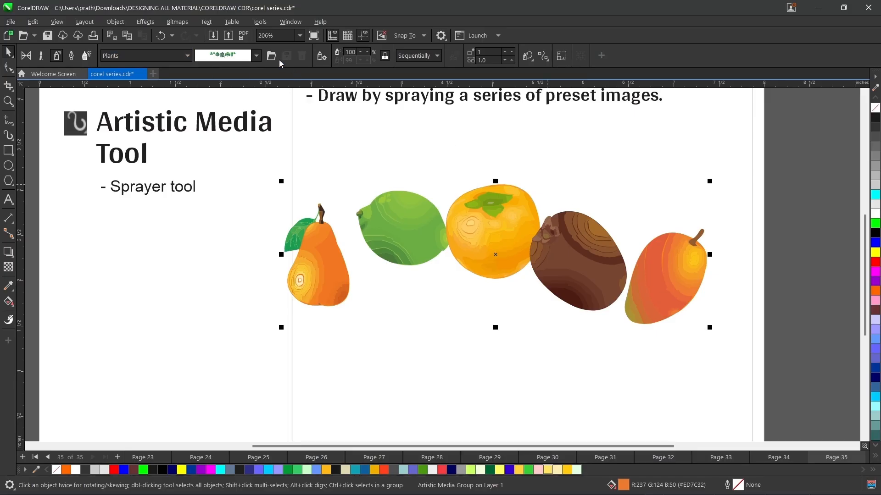
Step: Look over the stroke folders once more without choosing one, and view the Plants category's spray patterns without picking any
scroll(398, 164, "down", 1)
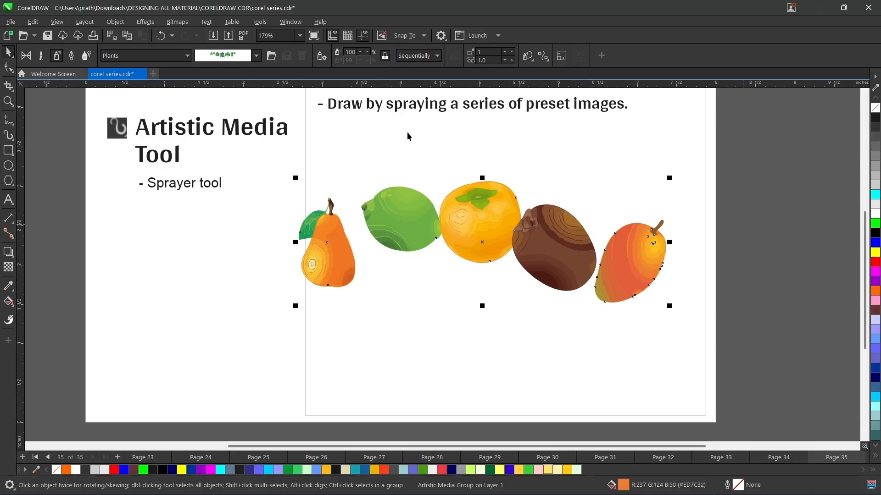
left_click(271, 56)
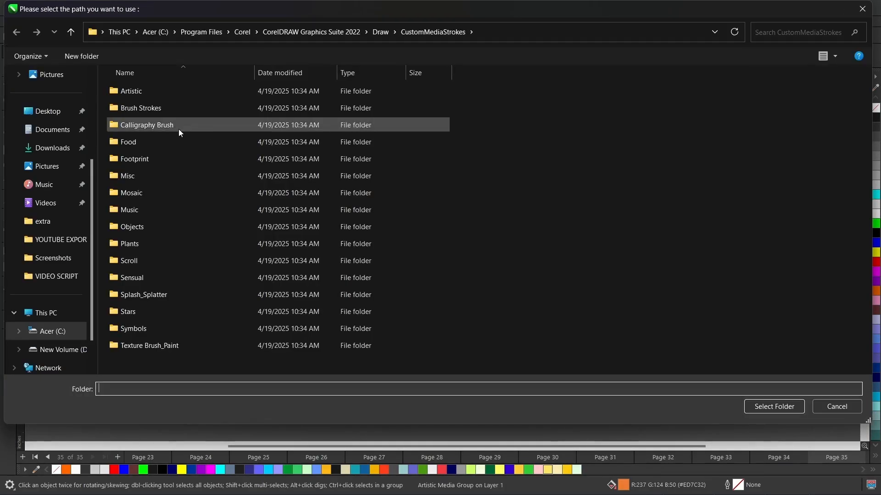
left_click(821, 404)
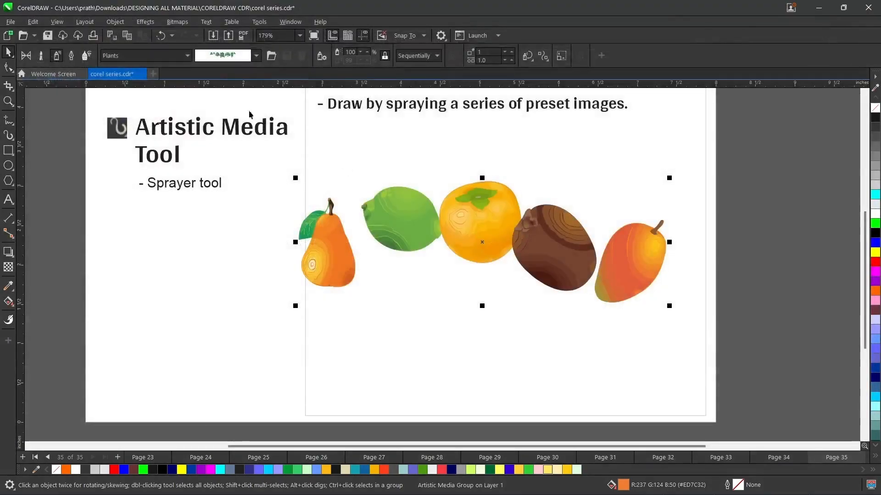
left_click(255, 55)
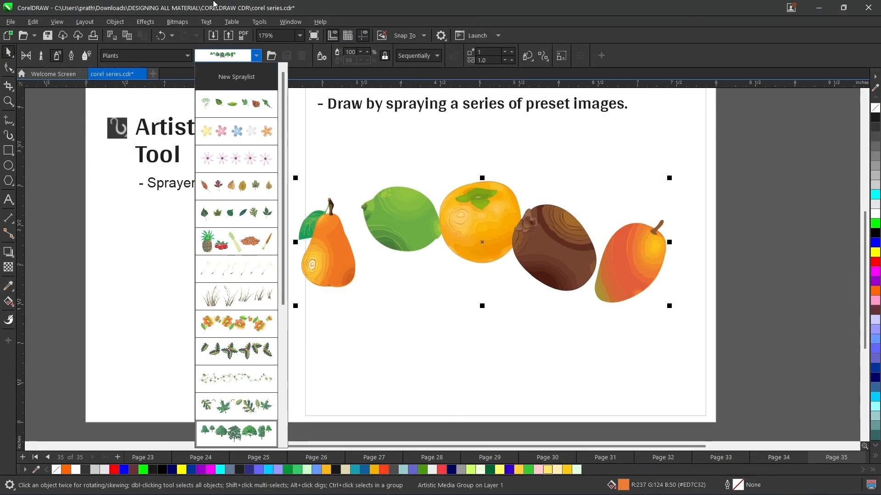
left_click(257, 57)
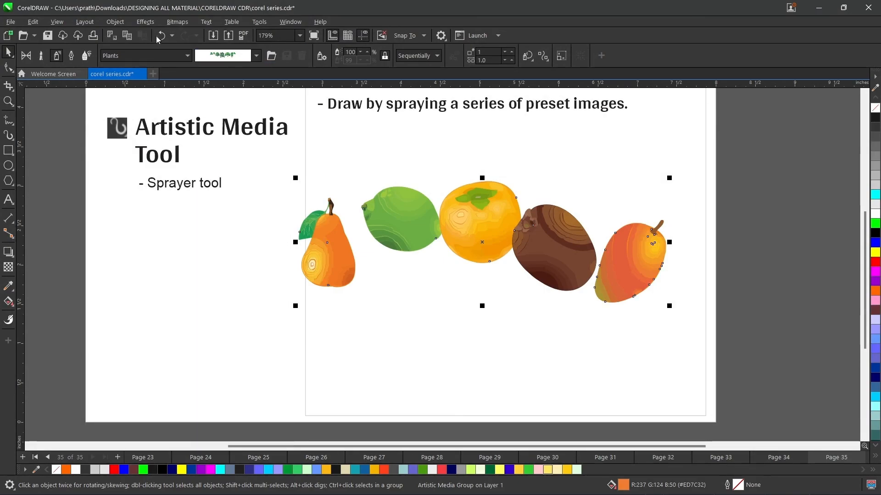
Step: Open the Artistic Media docker and look through its Default strokes from the presets down to the sprayer patterns
left_click(288, 25)
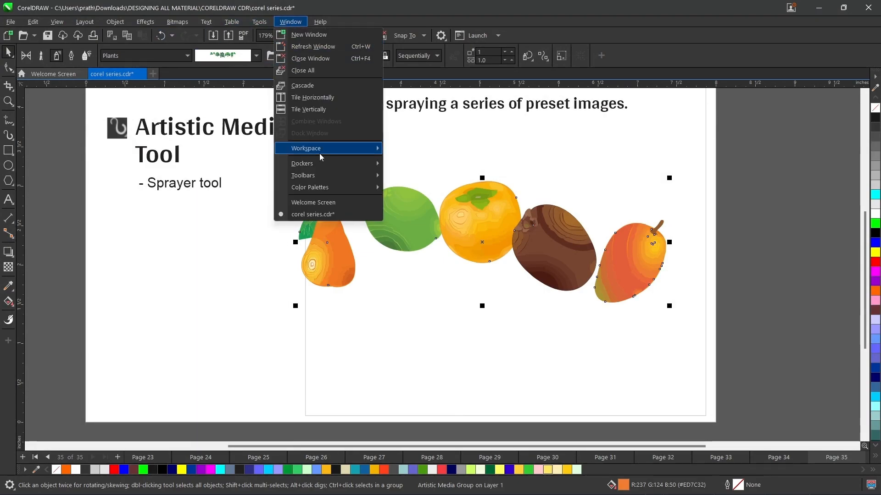
mouse_move(311, 169)
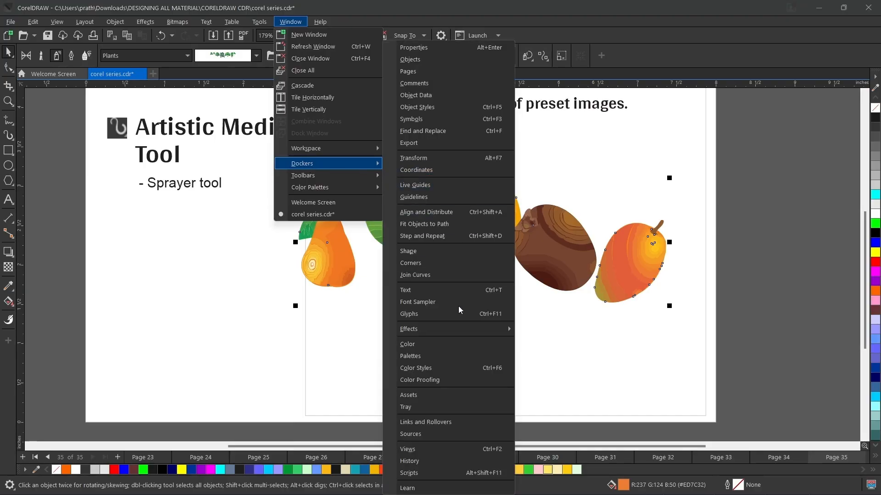
mouse_move(425, 326)
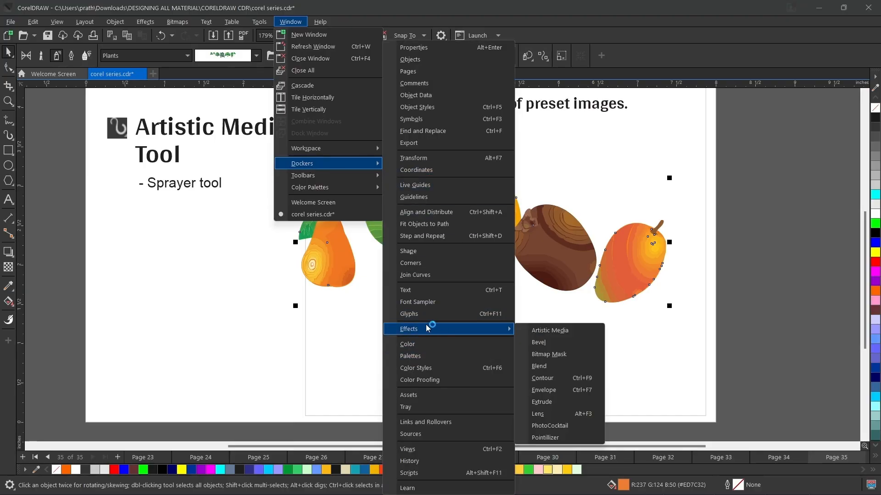
left_click(565, 330)
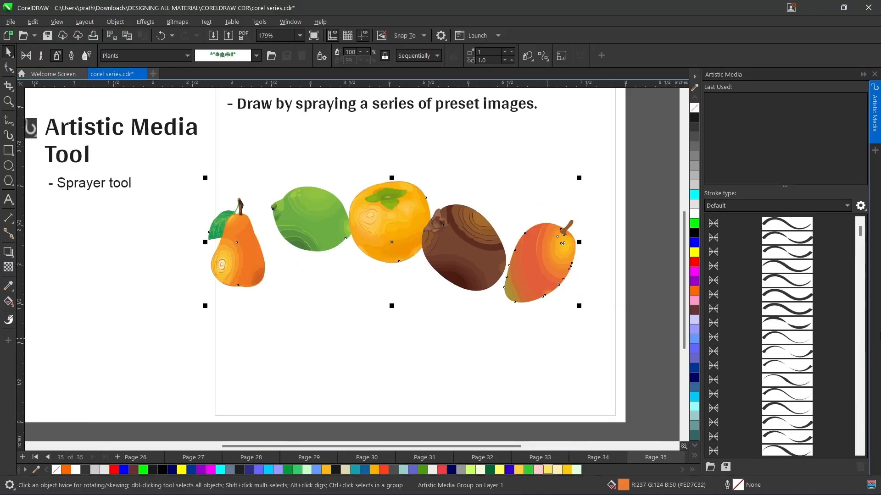
left_click(787, 352)
scroll(785, 355, "down", 10)
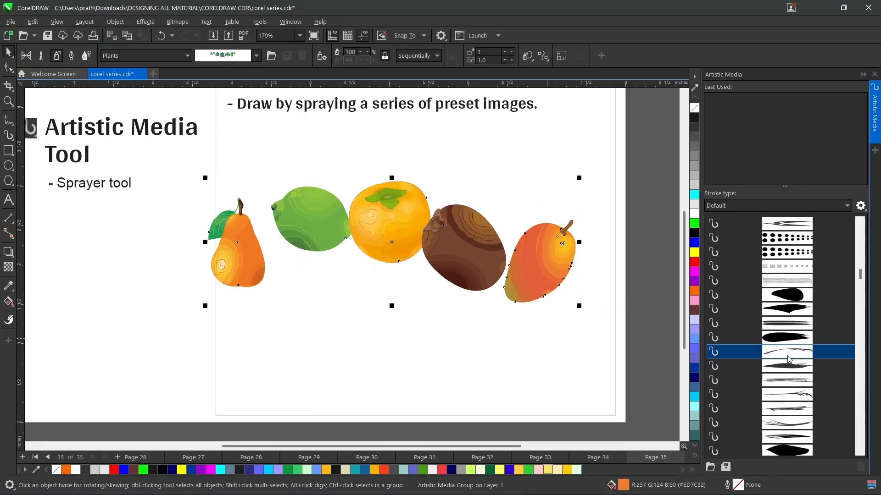
scroll(783, 360, "down", 10)
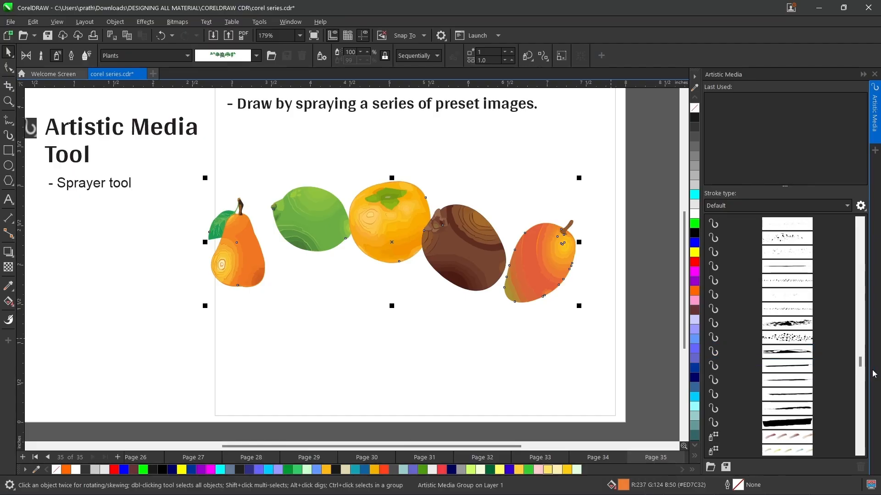
left_click_drag(861, 363, 860, 391)
Step: View the docker's Custom strokes, switch the stroke type back to Default, and close the docker with the spray deselected
left_click(725, 205)
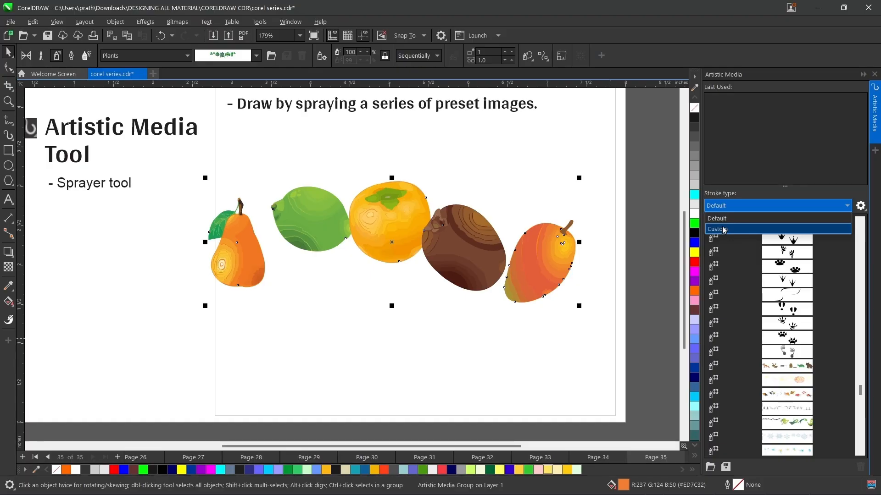
left_click(726, 229)
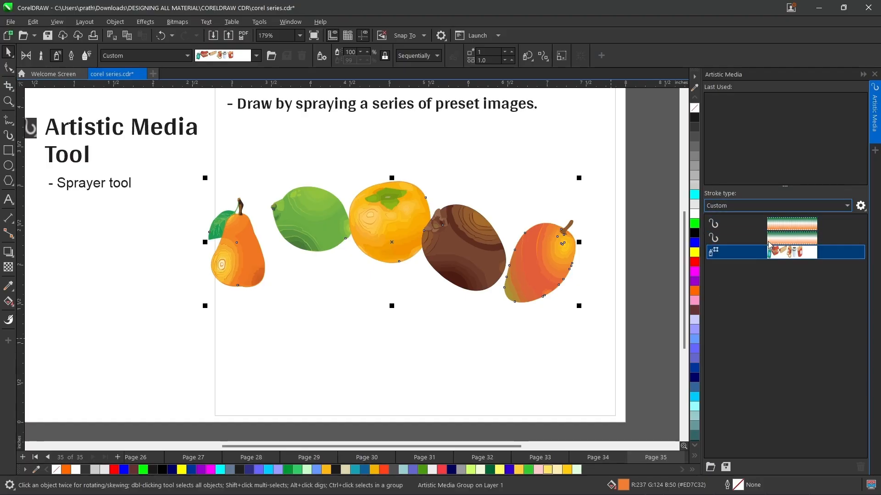
left_click(761, 206)
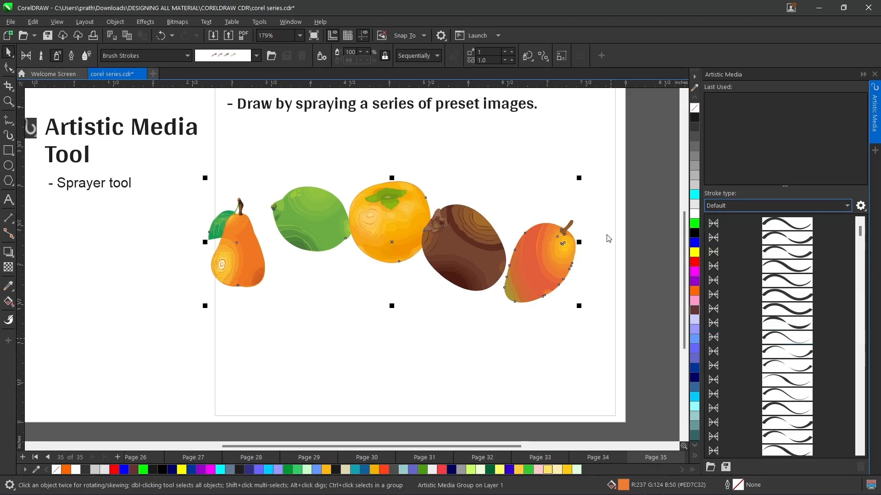
left_click(642, 142)
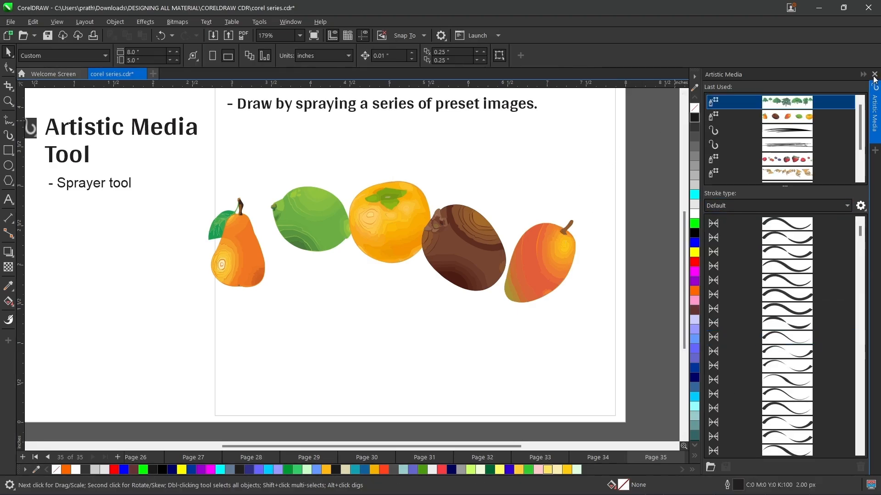
left_click(874, 75)
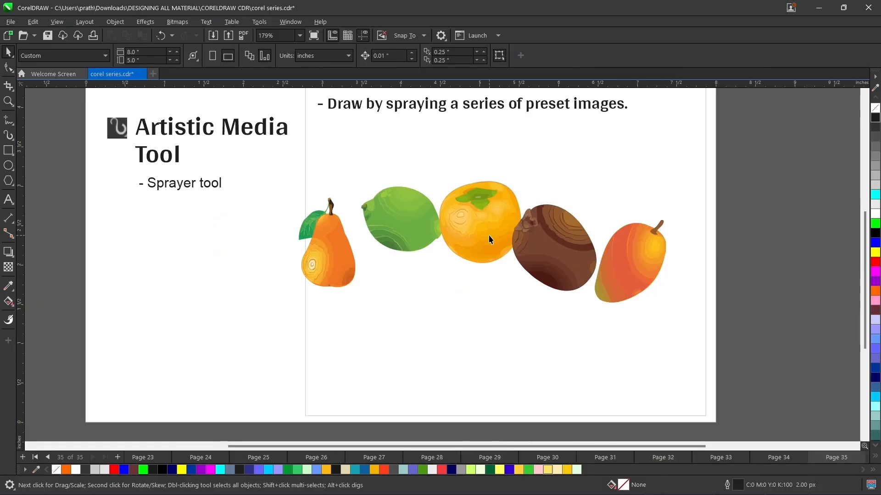
Step: Open the spraylist options for the fruit spray and clear all images from its play list
left_click(484, 228)
left_click(488, 219)
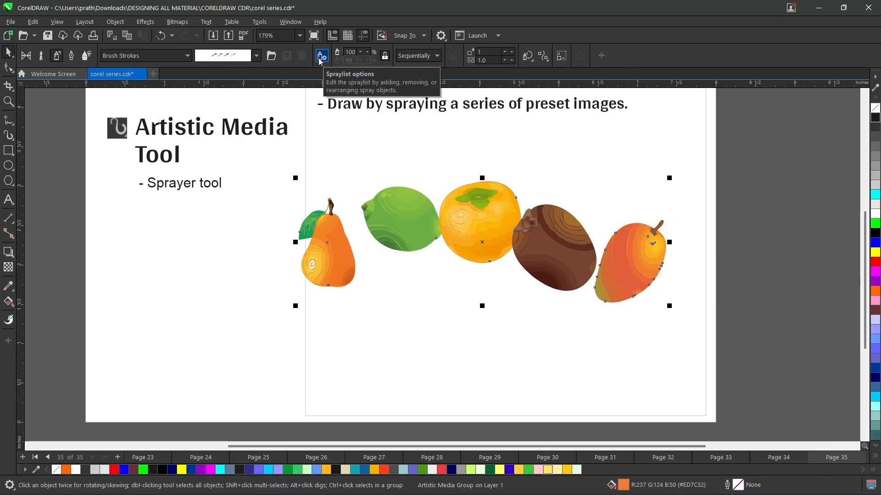
left_click(320, 59)
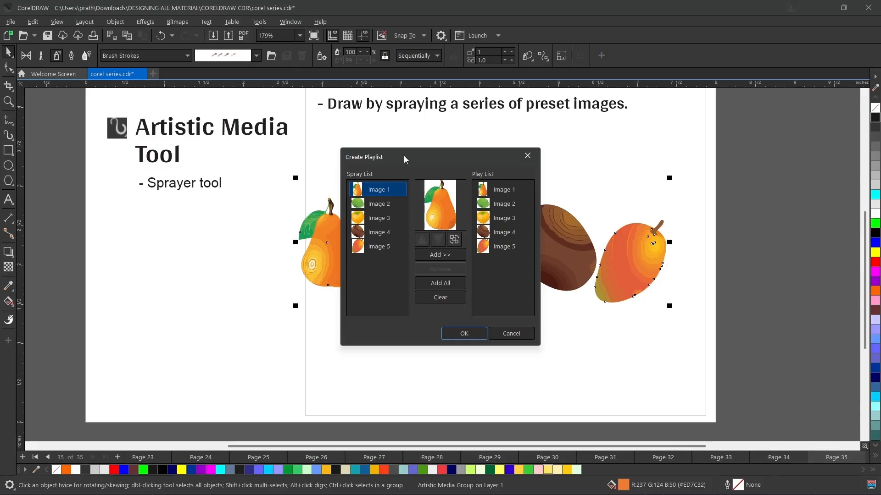
left_click_drag(404, 155, 380, 131)
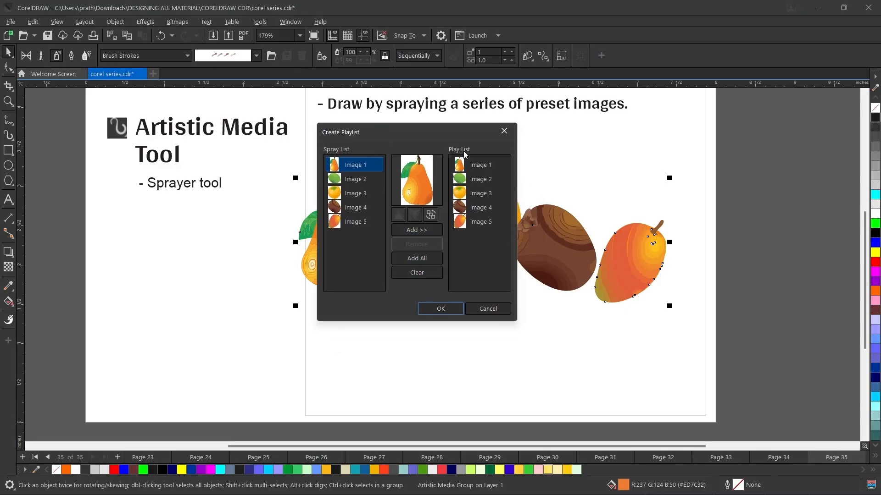
left_click(464, 164)
mouse_move(464, 131)
left_mouse_down()
mouse_move(275, 176)
mouse_move(251, 142)
left_mouse_up()
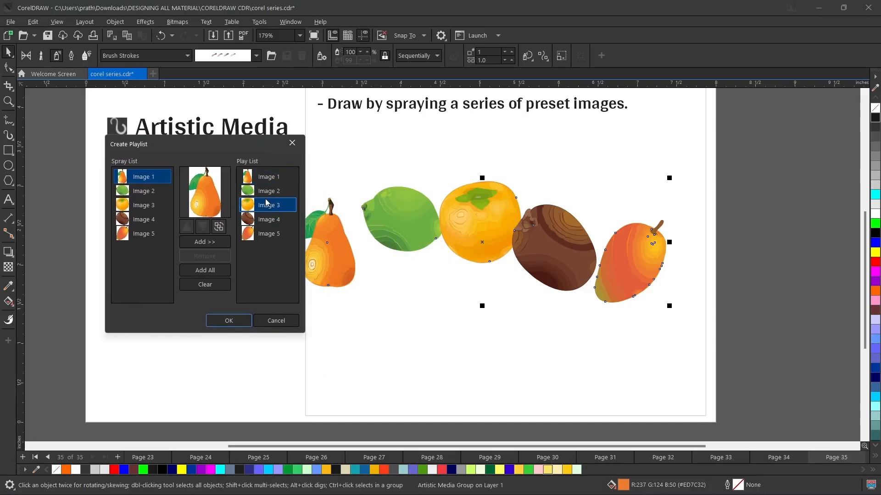
left_click(251, 230)
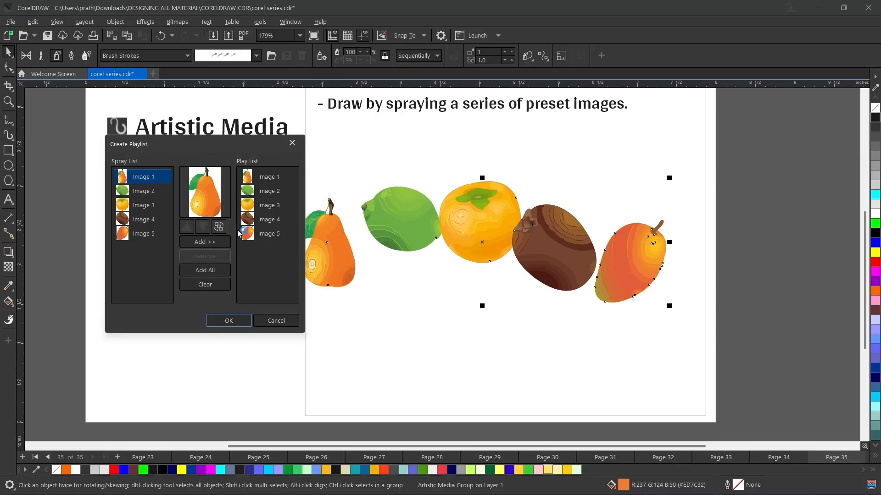
left_click(220, 284)
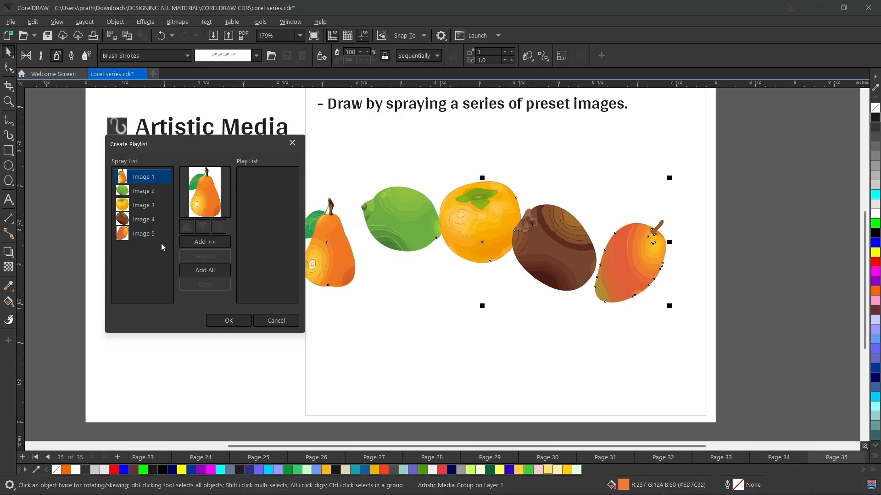
Step: Add Image 2, Image 3, Image 5, Image 4 and Image 1 to the play list one by one and apply it to the fruit spray
left_click(139, 195)
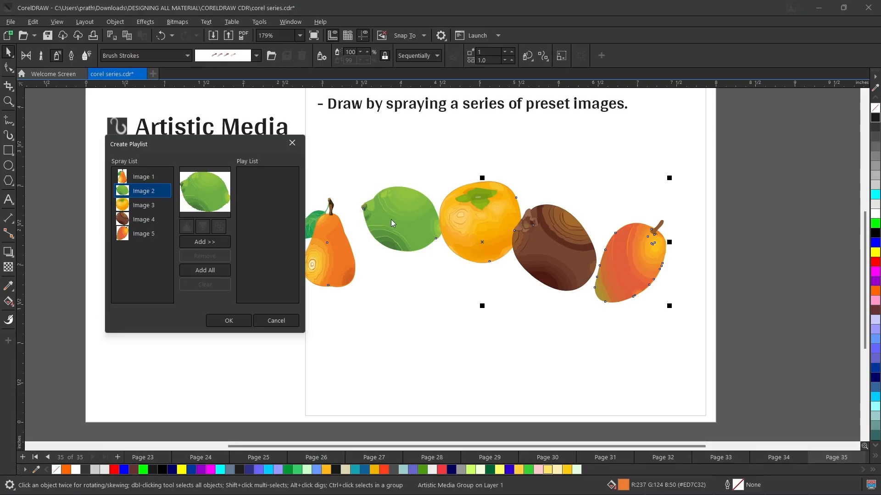
left_click(208, 241)
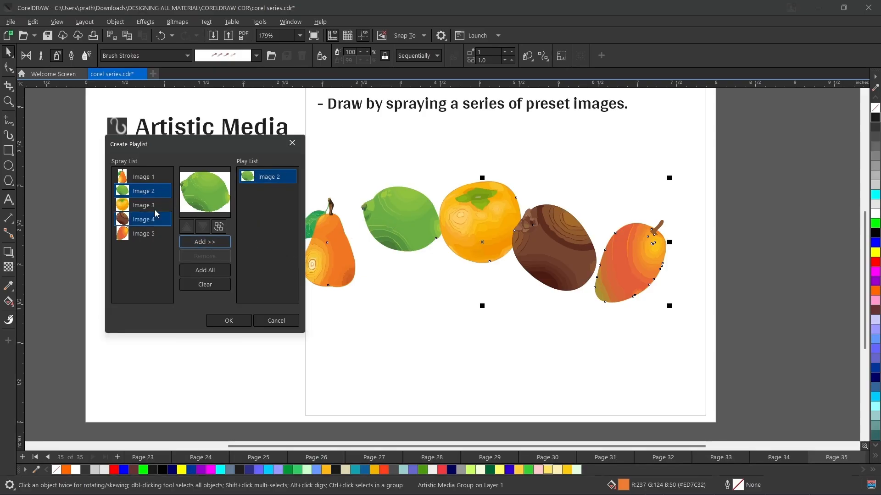
left_click(153, 210)
left_click(205, 242)
left_click(154, 234)
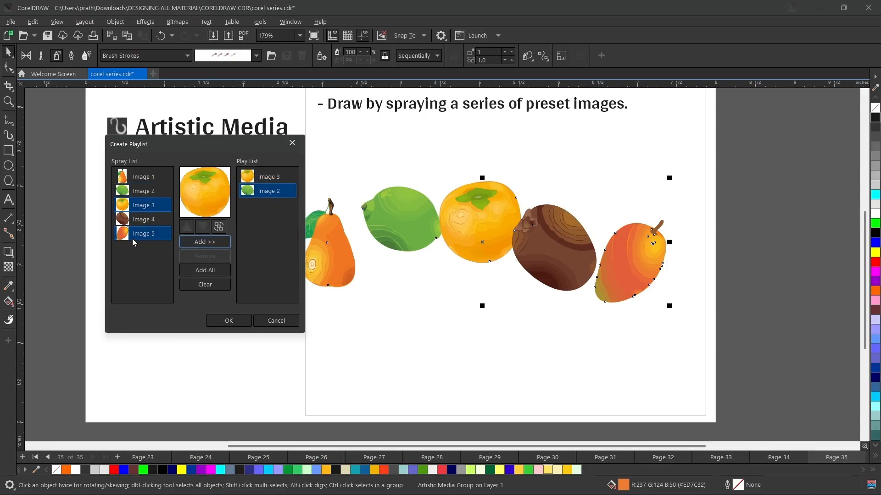
left_click(205, 241)
left_click(150, 221)
left_click(202, 242)
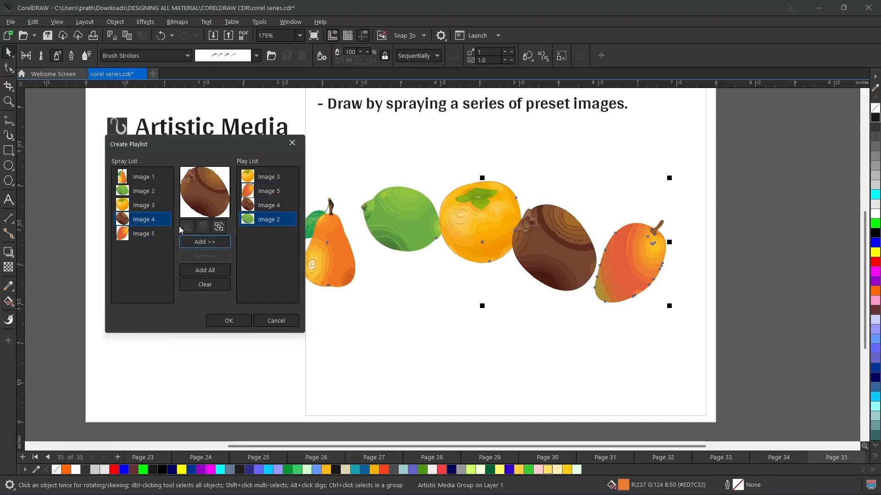
left_click(151, 177)
left_click(205, 242)
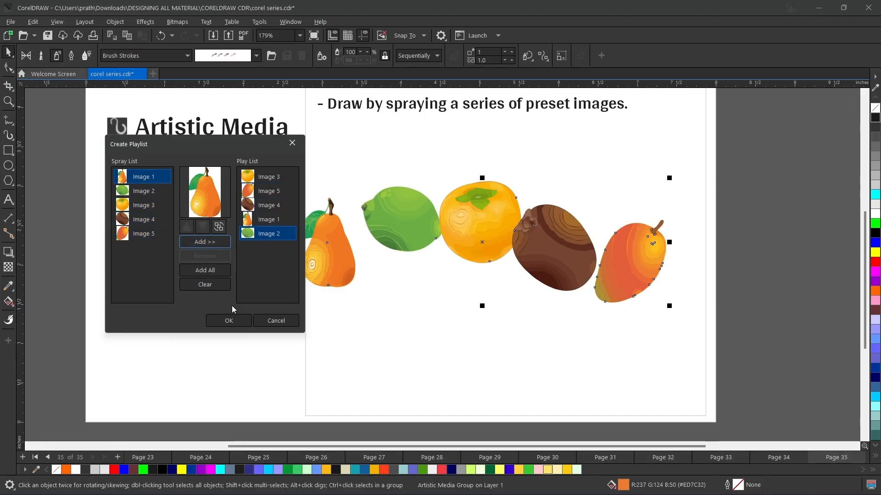
left_click(229, 321)
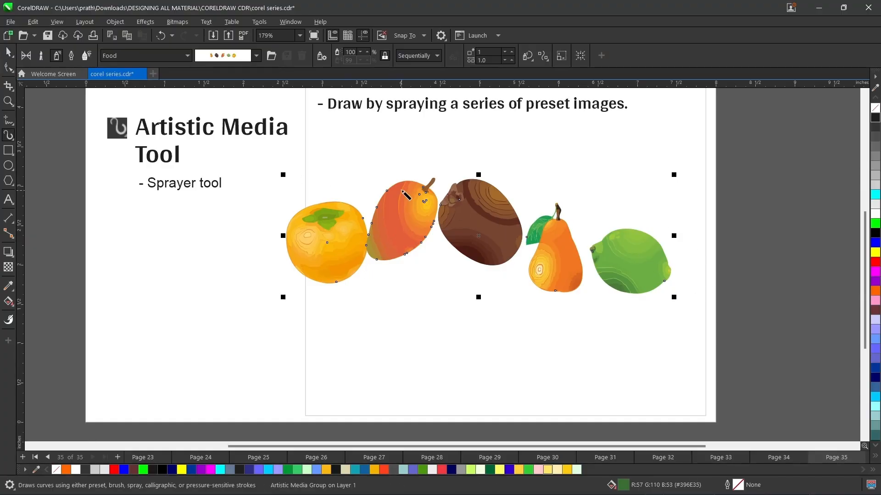
Step: Reduce the size of the fruit spray's objects to 89%
scroll(413, 195, "up", 1)
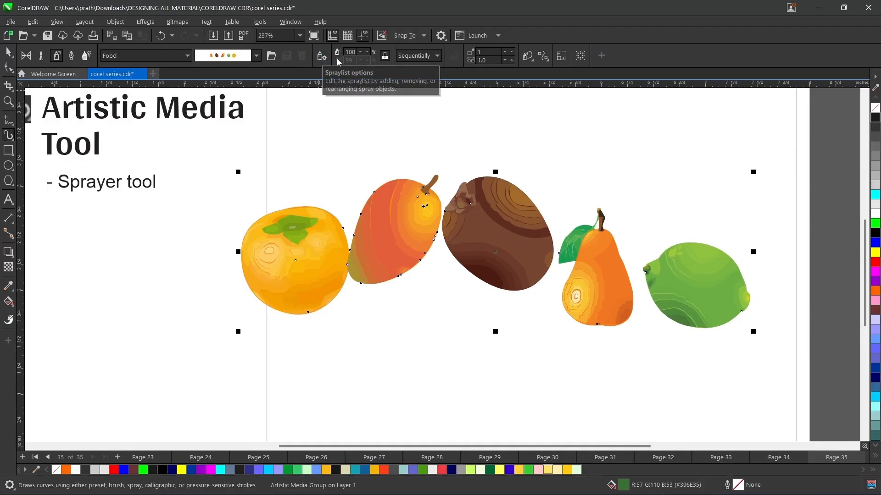
left_click(362, 53)
left_click(362, 52)
left_click(361, 52)
left_click(361, 51)
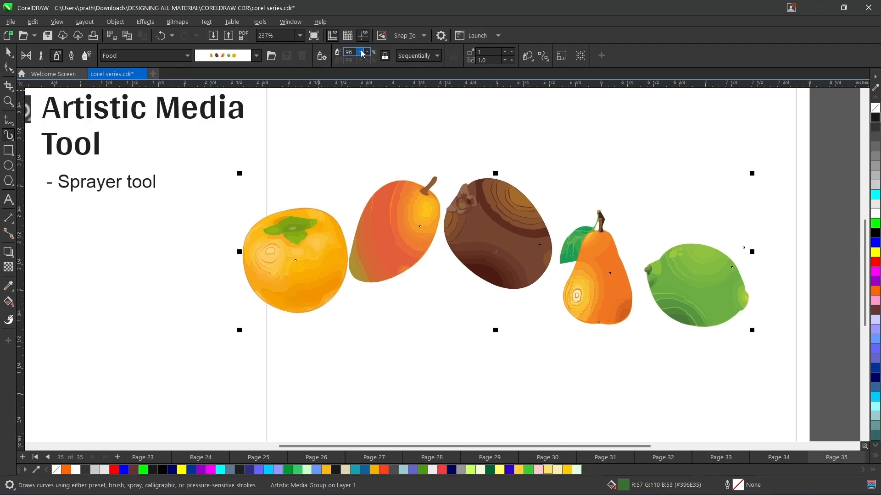
left_click(361, 51)
left_click(360, 50)
left_click(360, 50)
left_click(361, 51)
left_click(361, 50)
left_click(360, 51)
left_click(360, 51)
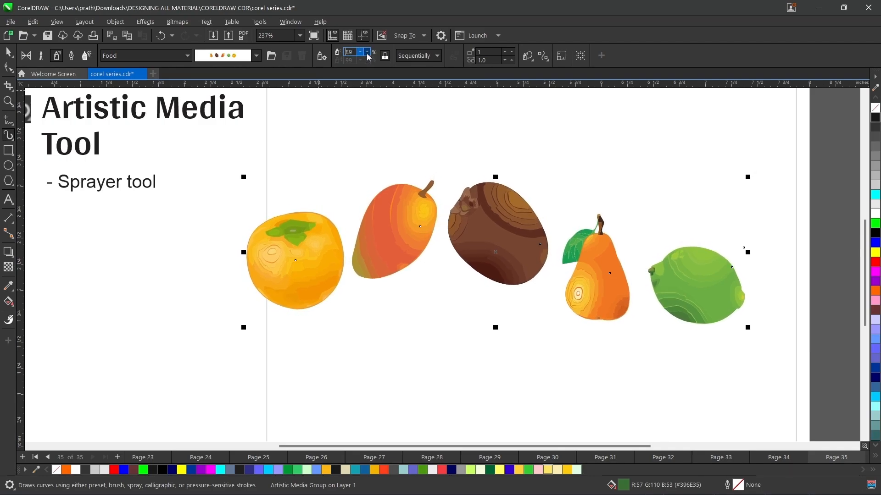
Step: Increase the size of the fruit spray's objects to 97%
left_click(368, 53)
left_click(368, 54)
left_click(368, 54)
left_click(369, 53)
left_click(368, 54)
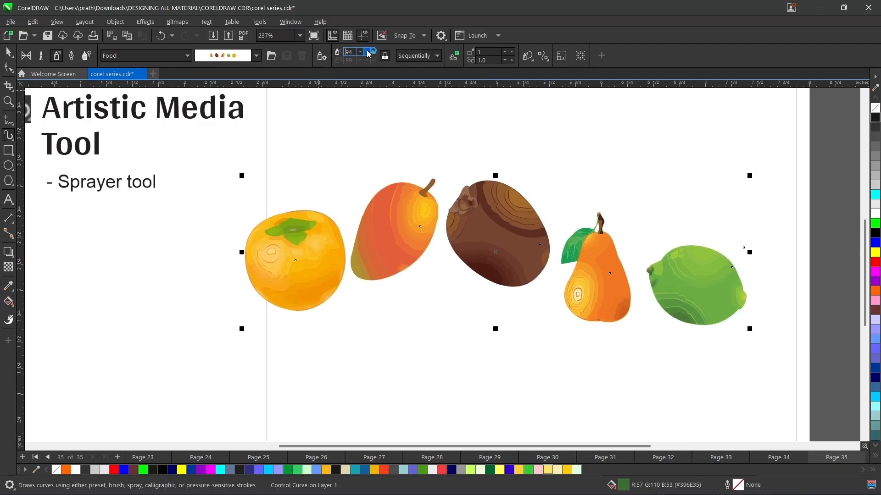
left_click(369, 54)
left_click(368, 53)
left_click(368, 53)
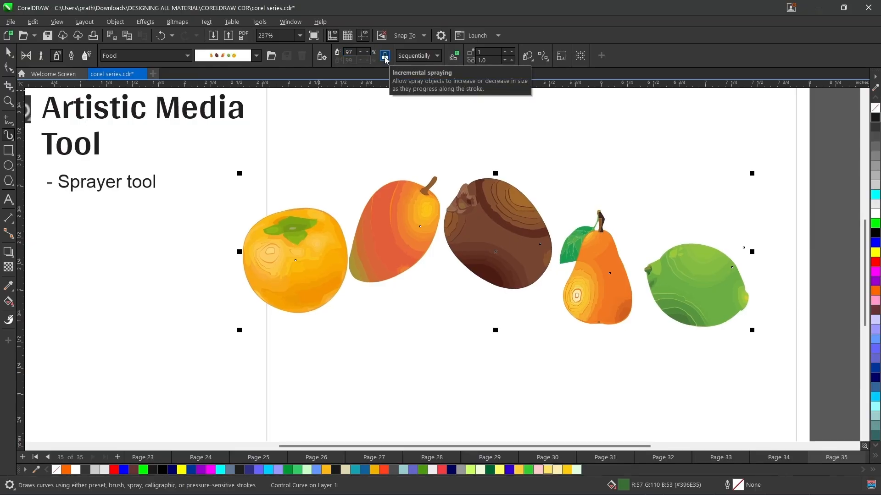
Step: Enable incremental spraying on the fruit spray and set the second size value to 91% so the fruits shrink along the stroke
left_click(385, 55)
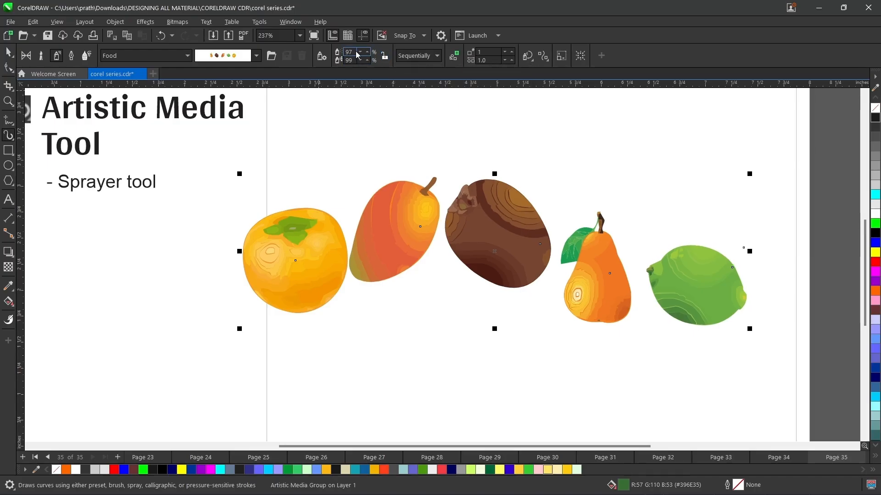
left_click(360, 61)
left_click(361, 60)
left_click(360, 61)
left_click(360, 61)
left_click(360, 61)
left_click(361, 61)
left_click(361, 61)
left_click(360, 61)
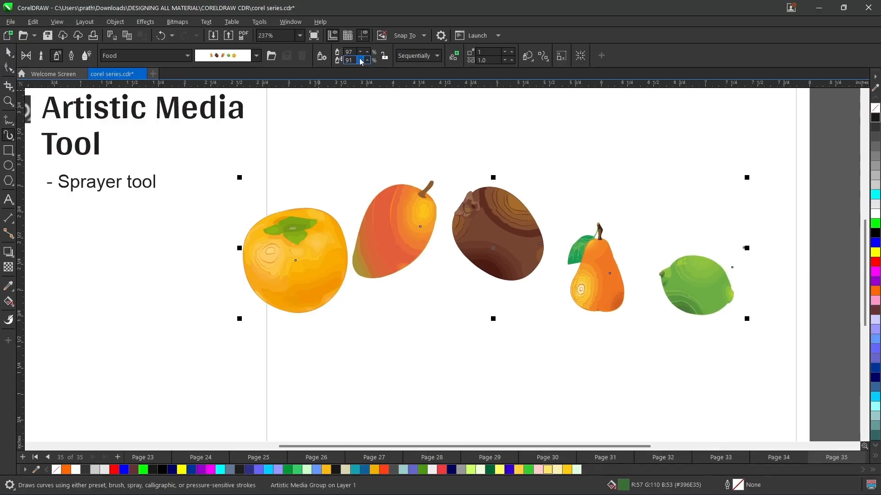
Step: Lower the fruit spray's second size value to 90%, raise it to 100%, and turn off incremental spraying
left_click(361, 61)
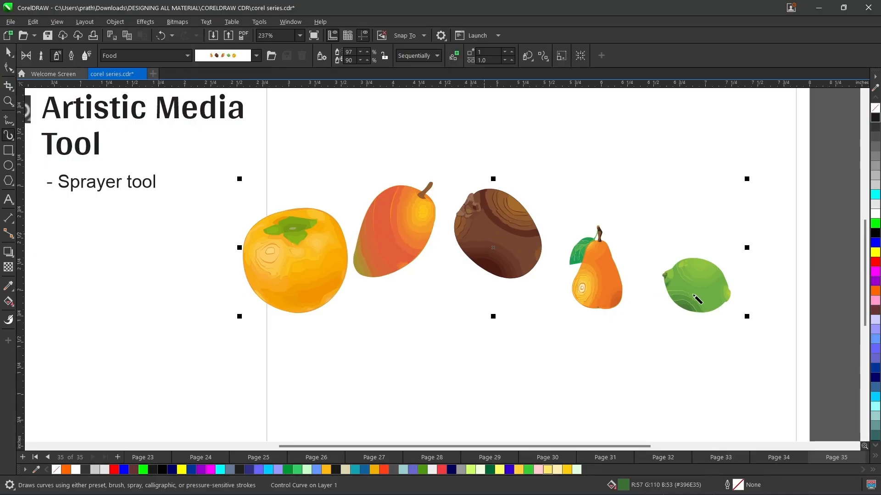
left_click(368, 60)
left_click(367, 60)
left_click(368, 60)
left_click(368, 60)
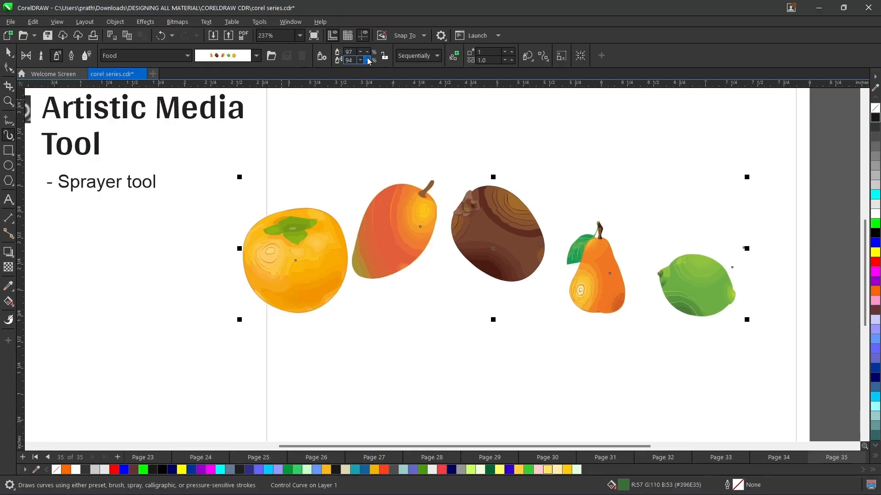
left_click(367, 60)
left_click(368, 60)
left_click(367, 60)
left_click(367, 60)
left_click(367, 59)
left_click(367, 59)
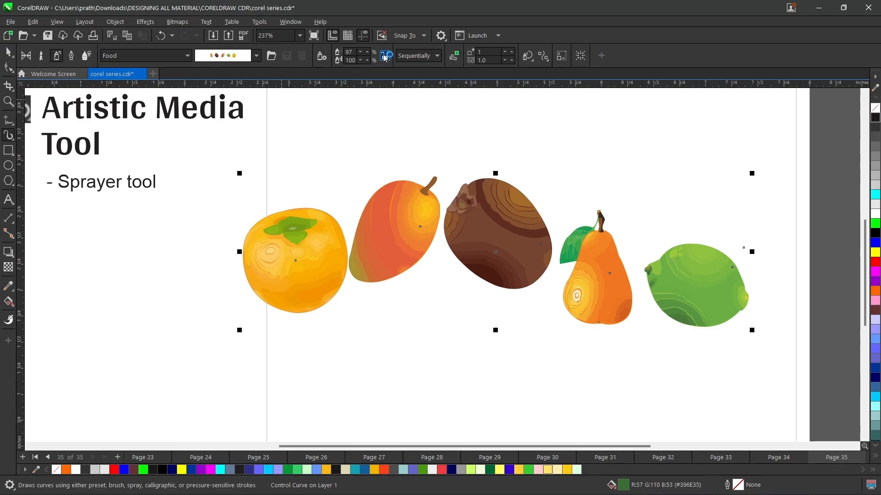
left_click(384, 56)
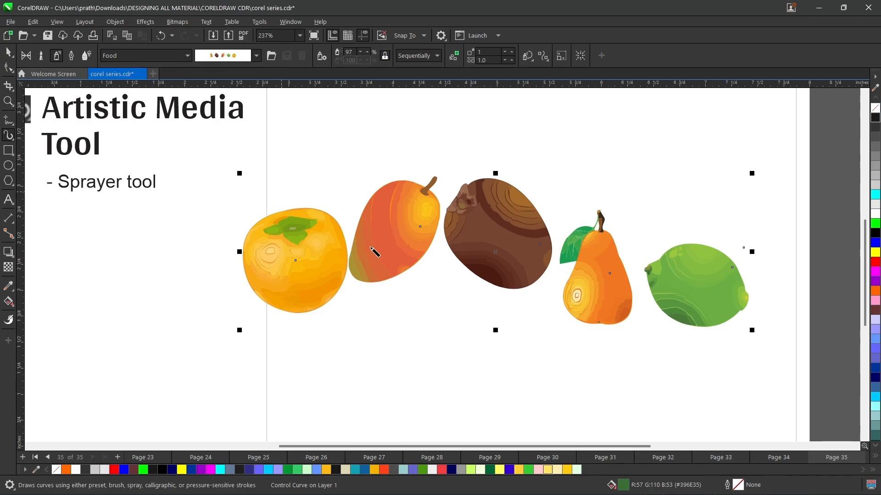
Step: Try the Randomly and Sequentially spray orders on the fruit spray and settle on By Direction
left_click(412, 56)
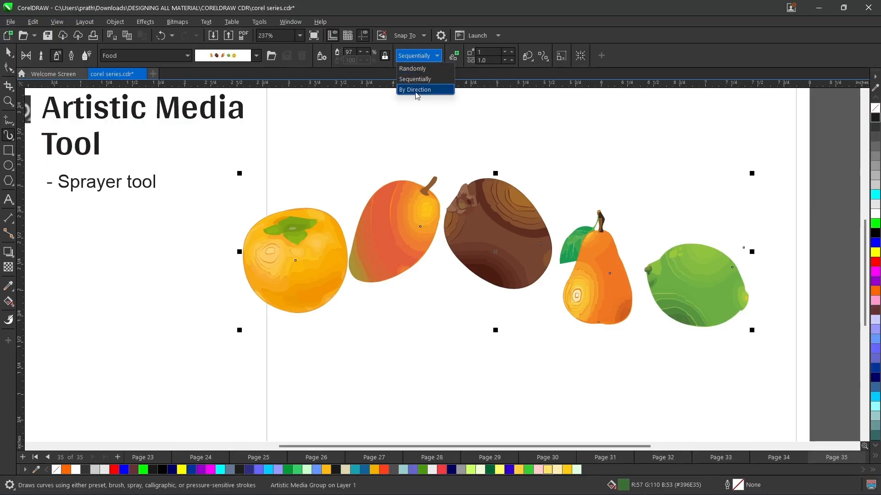
left_click(410, 68)
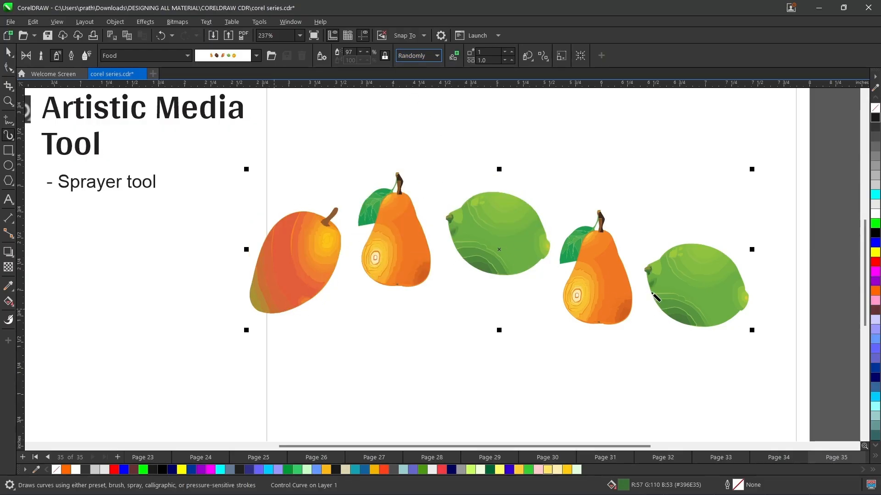
left_click(434, 58)
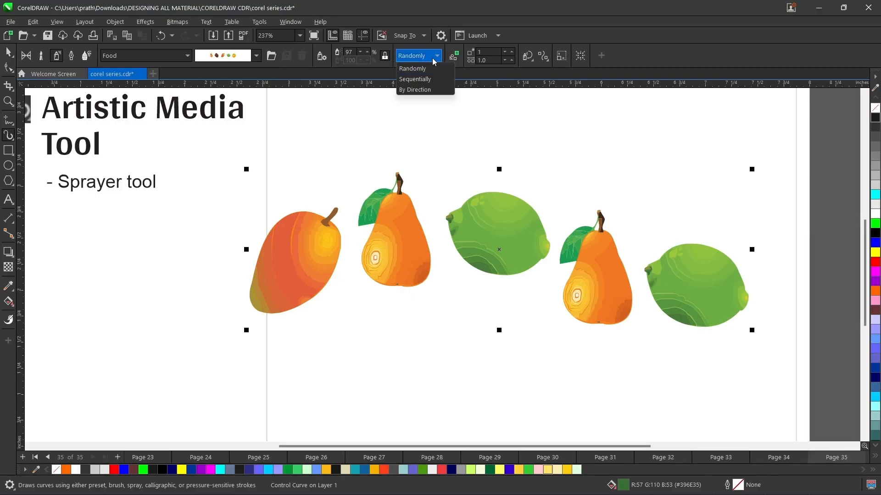
left_click(426, 78)
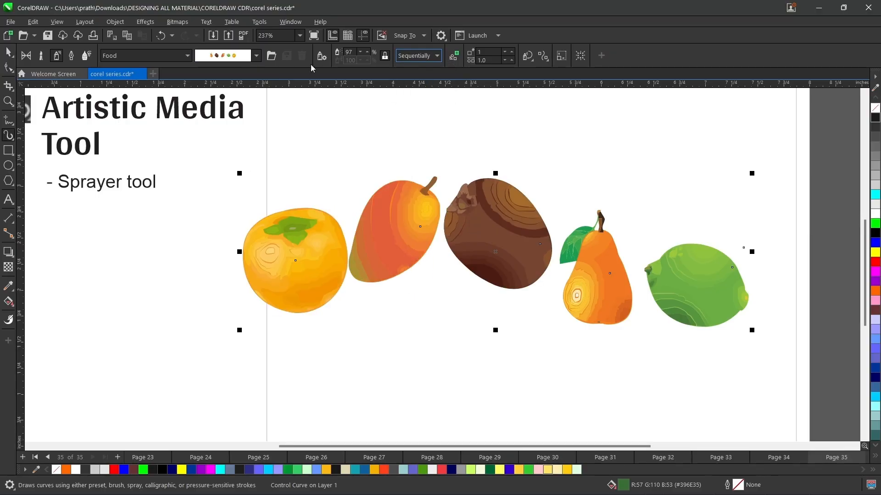
left_click(322, 56)
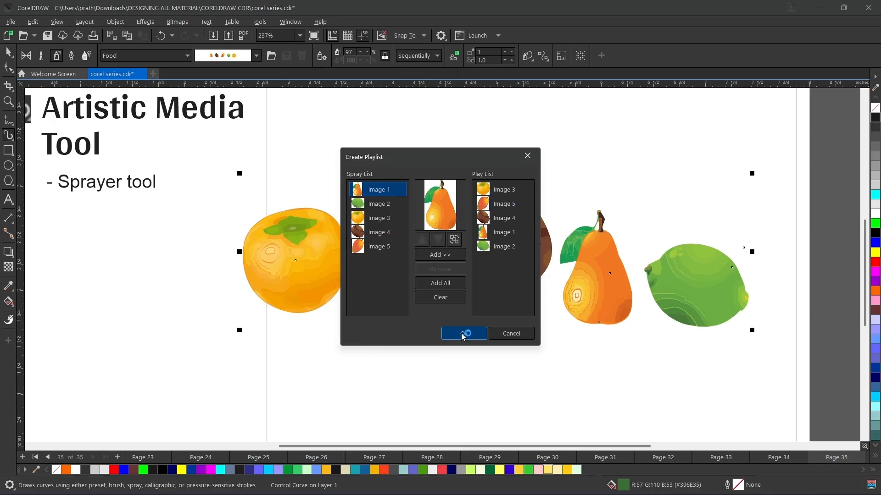
left_click(402, 56)
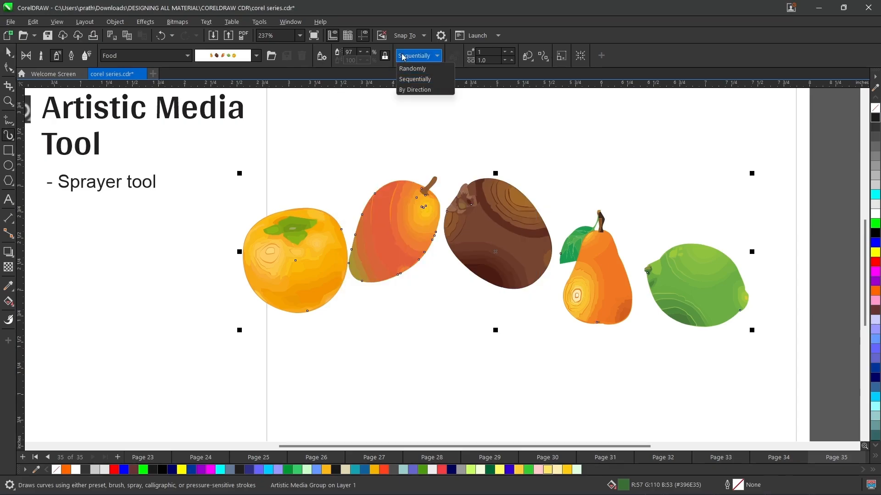
left_click(406, 90)
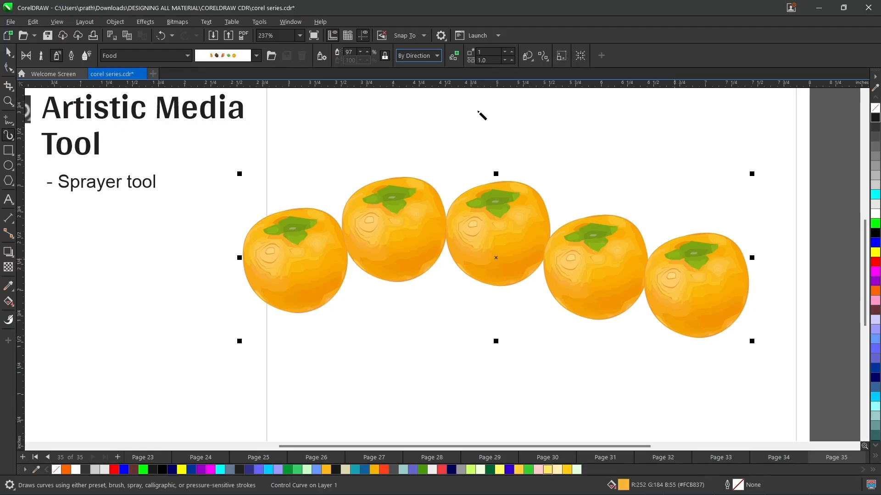
Step: Add the persimmon spray to the spraylist and choose the fruit pattern from the Custom category
left_click(453, 57)
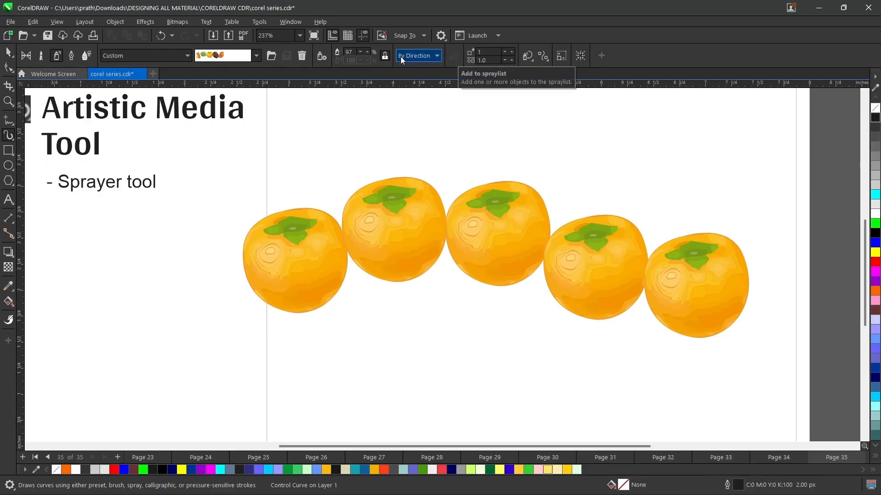
left_click(186, 55)
left_click(172, 68)
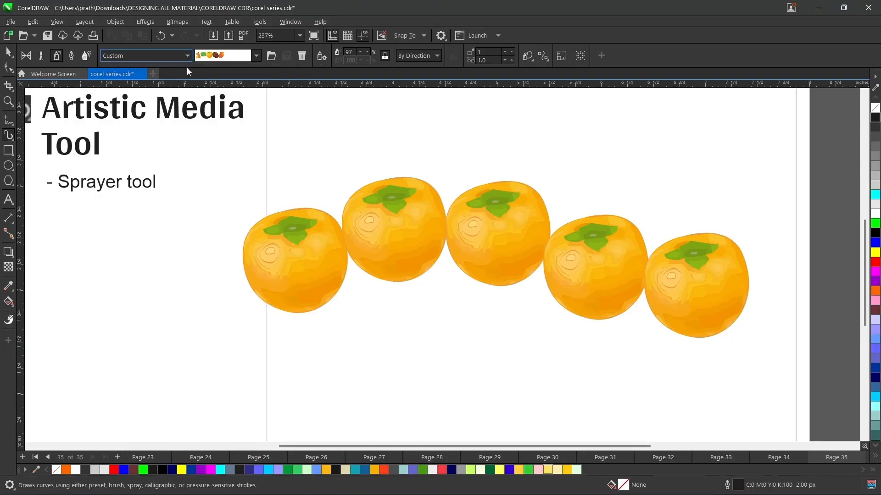
left_click(256, 56)
left_click(232, 105)
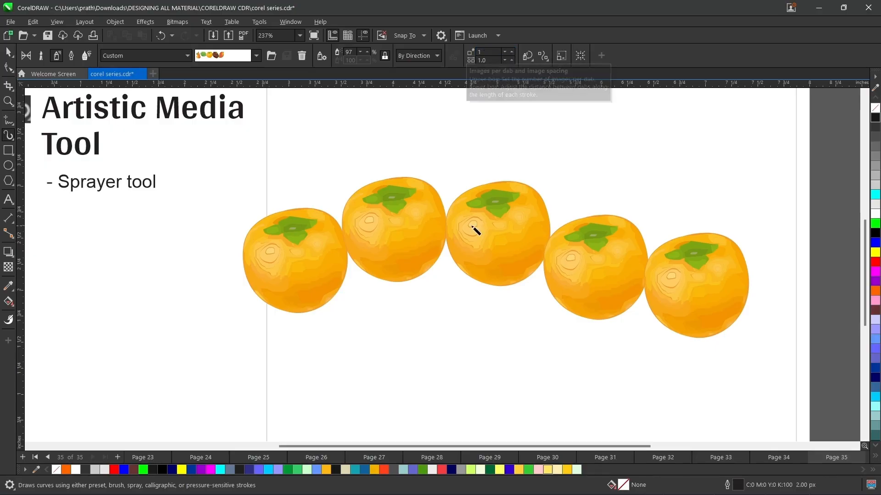
Step: Move the persimmon spray slightly down and to the left, and raise its images per dab to 9
left_click(8, 51)
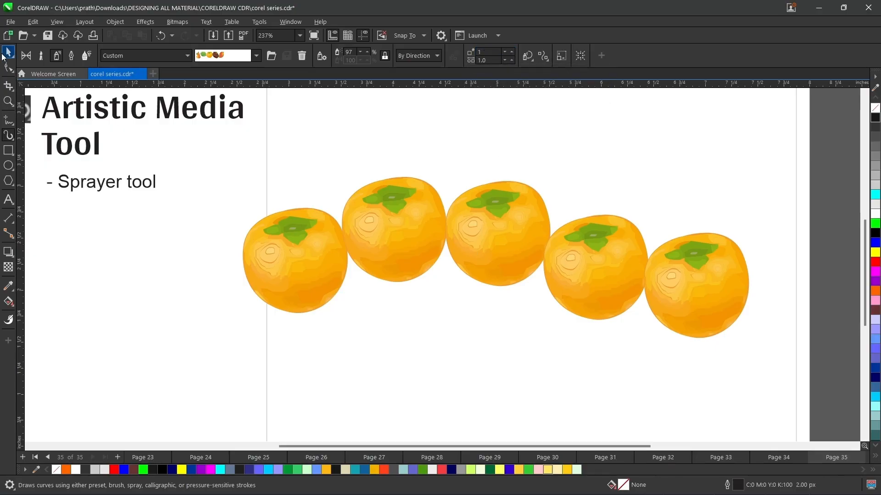
left_click(304, 279)
left_click_drag(382, 236, 375, 242)
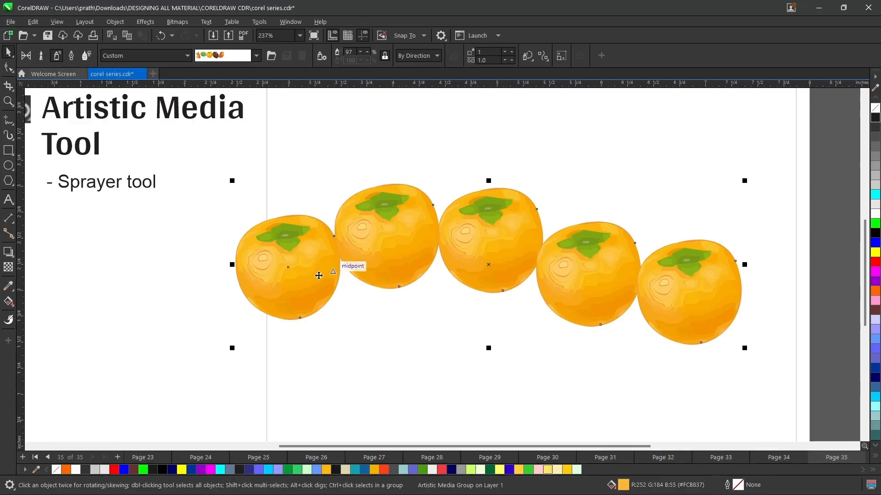
left_click(511, 52)
left_click(511, 52)
left_click(512, 51)
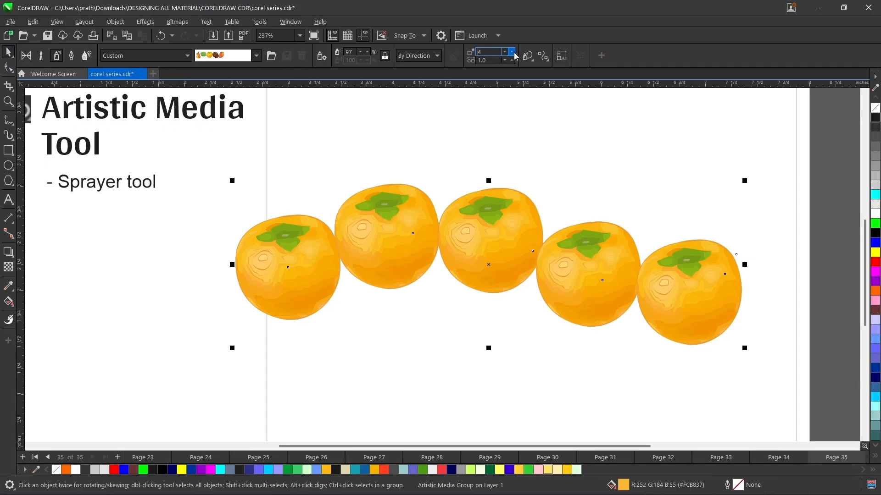
Step: Increase the image spacing of the persimmon spray to 1.14
left_click(511, 59)
left_click(511, 60)
left_click(511, 60)
left_click(511, 59)
left_click(511, 60)
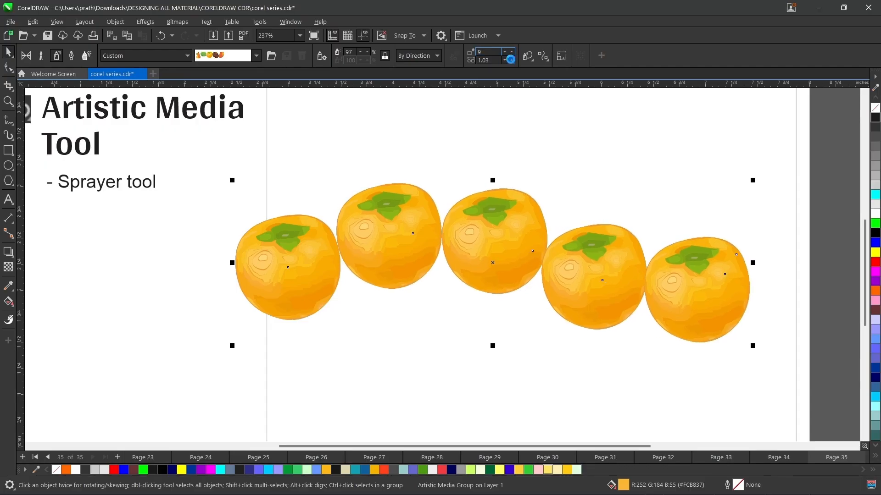
left_click(511, 60)
left_click(512, 59)
left_click(512, 59)
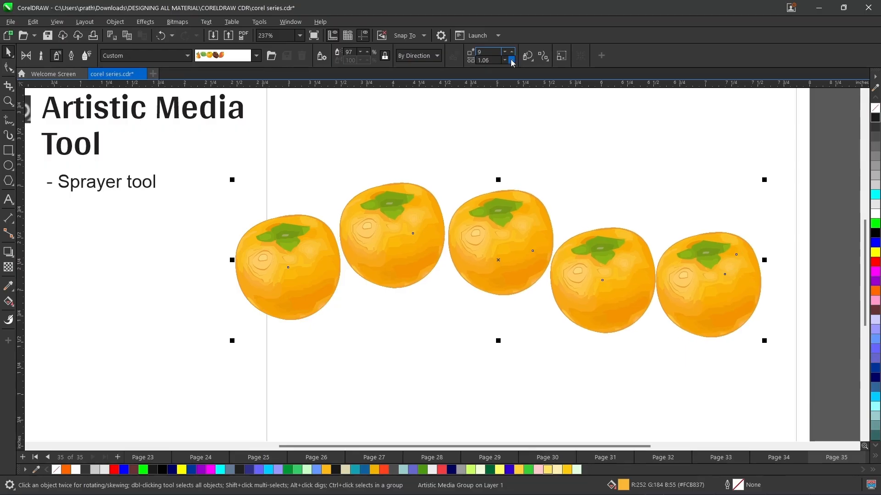
left_click(512, 60)
left_click(512, 60)
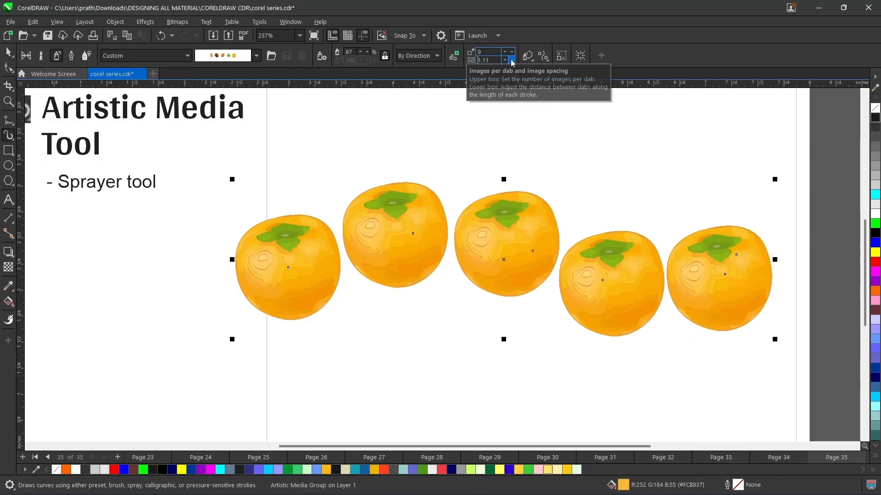
left_click(511, 59)
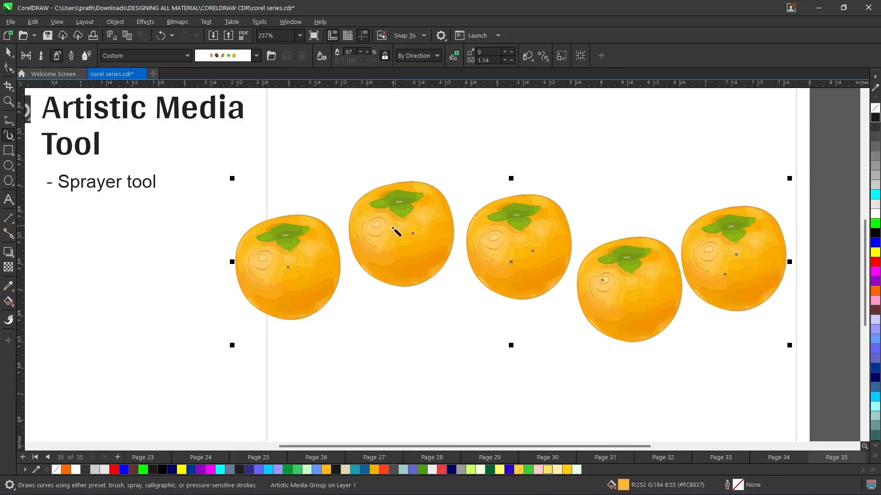
Step: Try rotation angles of 90° and 45°, relative to the page, on the sprayed persimmons
left_click(527, 56)
left_click(591, 83)
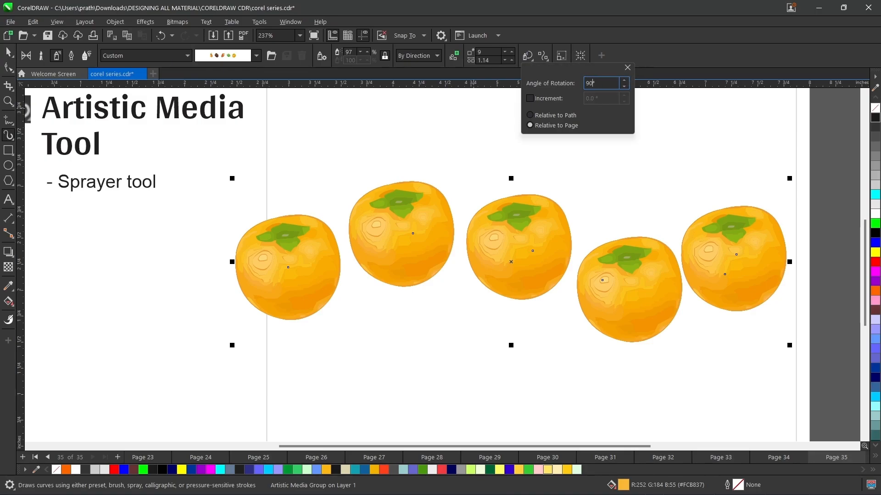
type("90")
key("Return")
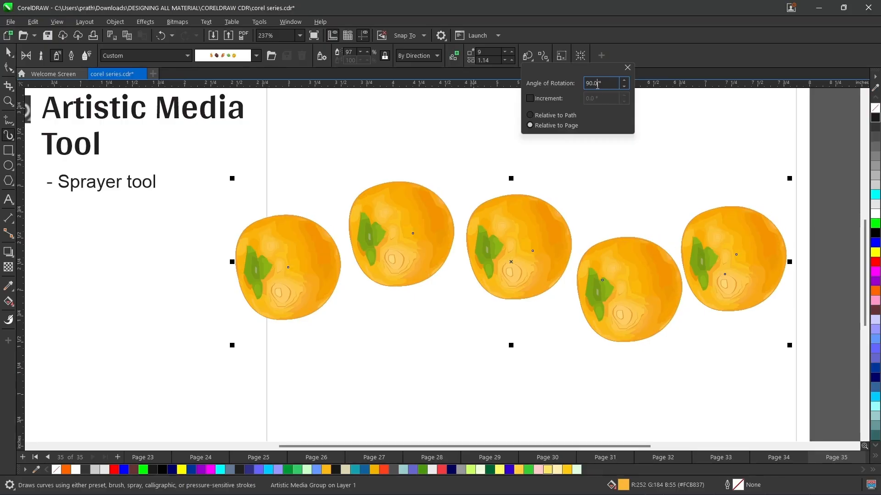
double_click(590, 84)
type("45")
key("Return")
Step: Set the persimmons' rotation angle to 15° and make the rotation relative to the path
double_click(595, 83)
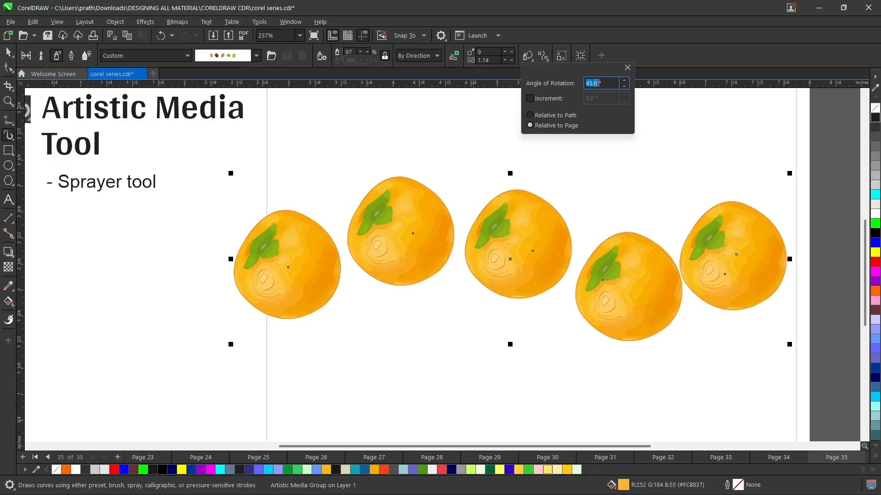
type("15")
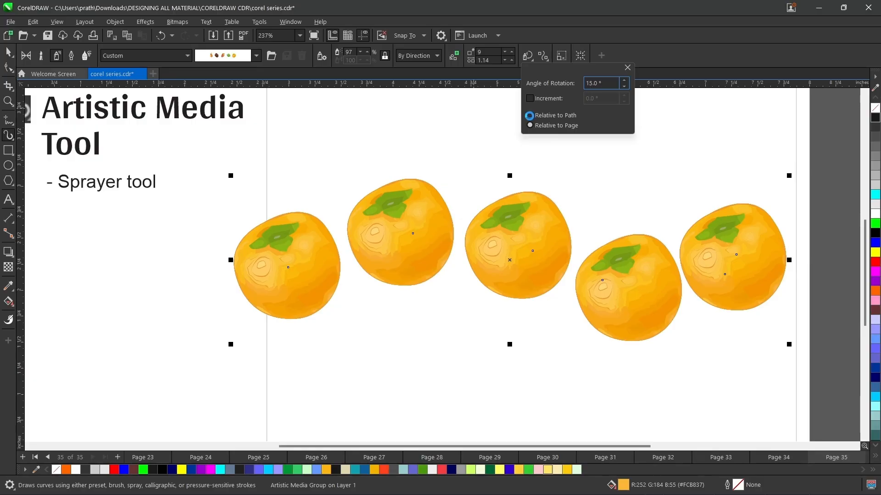
left_click(529, 115)
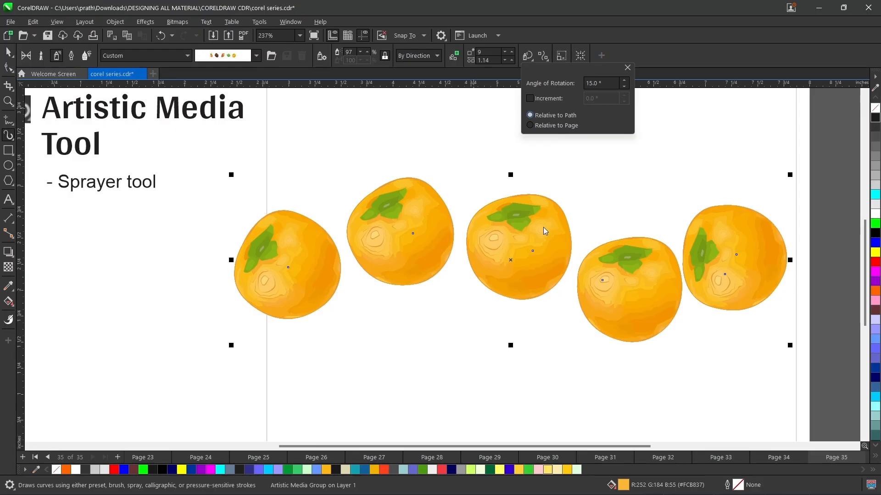
Step: Select the whole persimmon spray and delete it from the page
left_click(8, 67)
left_click(9, 69)
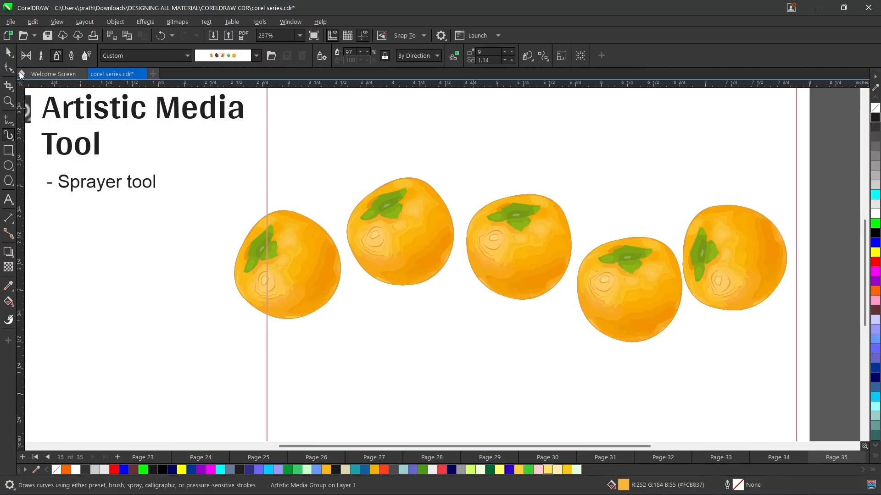
scroll(471, 242, "up", 1)
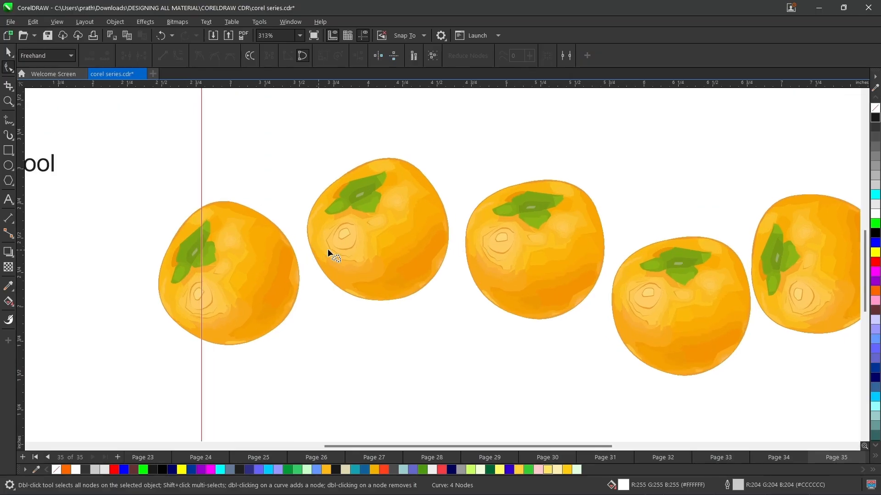
key("space")
left_click(348, 251)
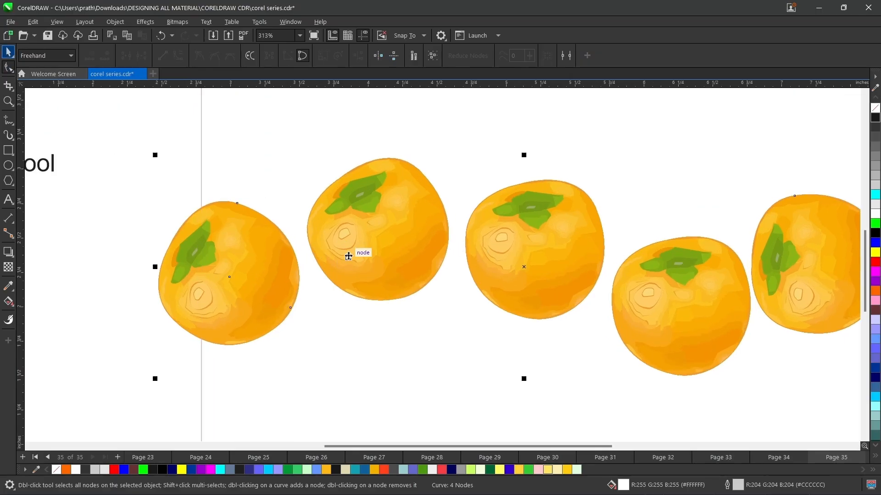
scroll(378, 234, "down", 2)
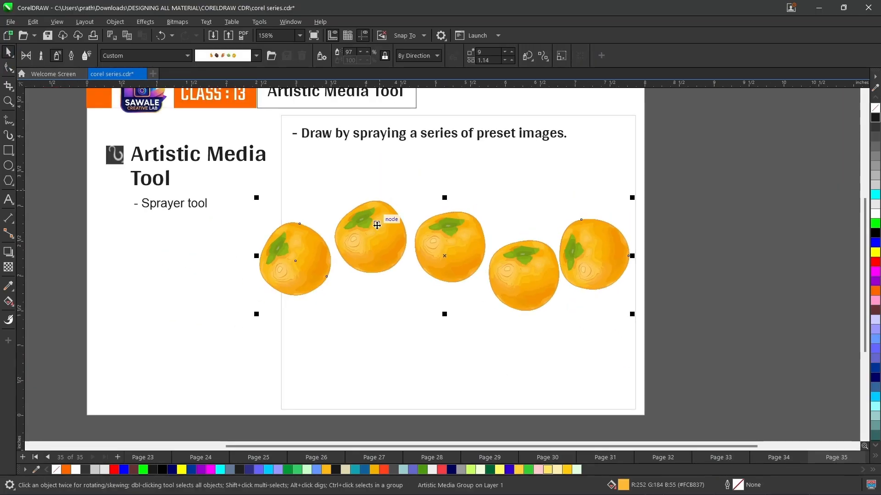
key("Delete")
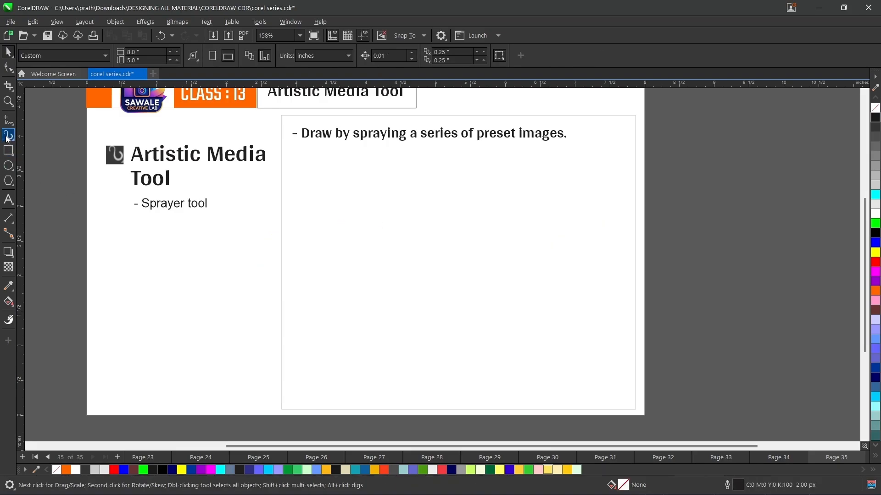
Step: Activate the Artistic Media tool and choose the Custom spraylist with the pear, lime, persimmon, brown fruit and mango
left_click(8, 135)
left_click(154, 57)
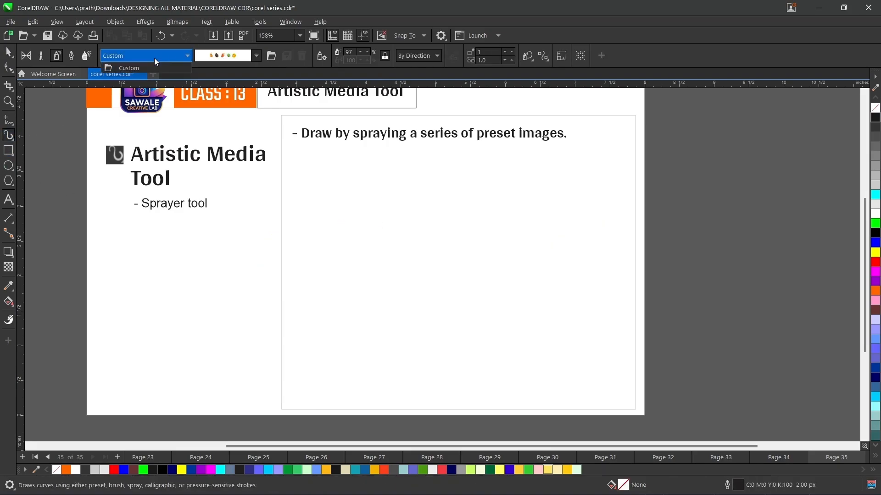
left_click(256, 57)
left_click(257, 57)
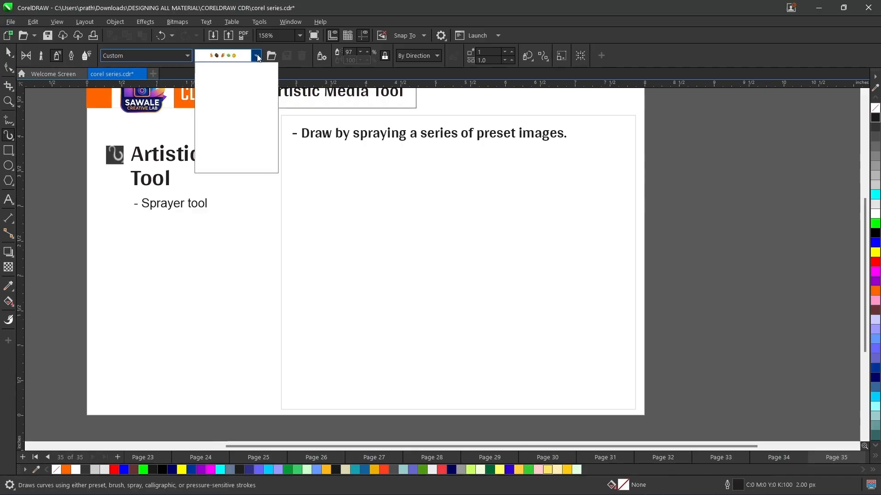
left_click(257, 57)
left_click(257, 57)
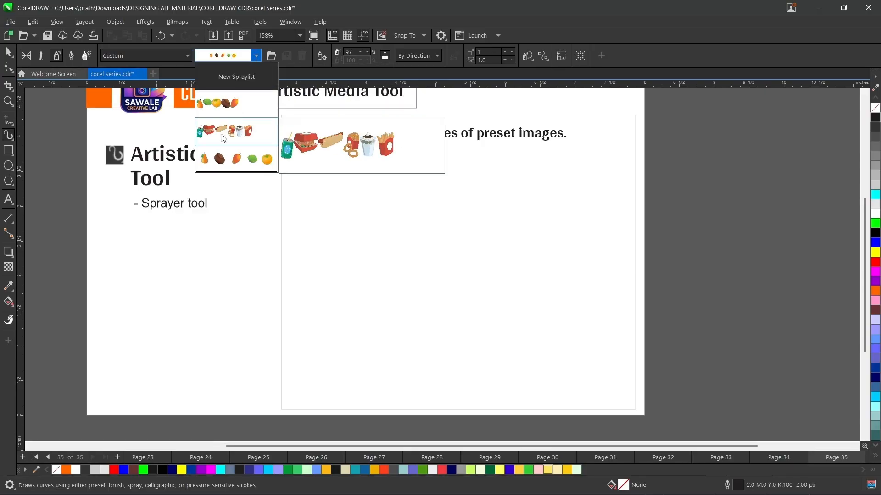
left_click(217, 102)
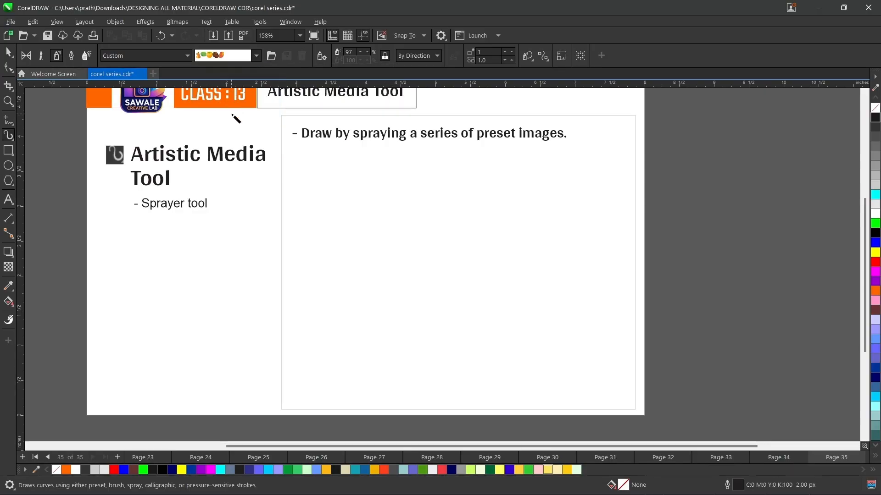
Step: Spray a wavy stroke with the Custom fruit spraylist across the frame and delete that spraylist from the Custom category
mouse_move(317, 273)
left_mouse_down()
mouse_move(407, 233)
mouse_move(489, 258)
mouse_move(562, 238)
left_mouse_up()
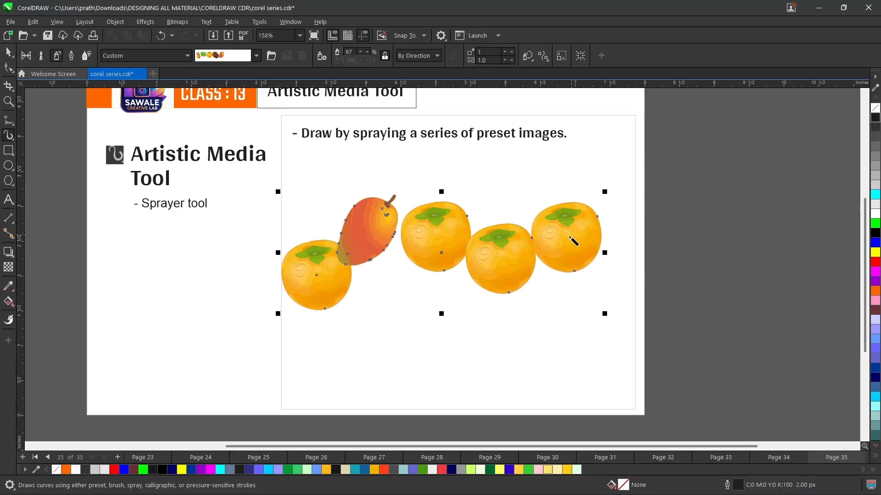
scroll(563, 245, "up", 1)
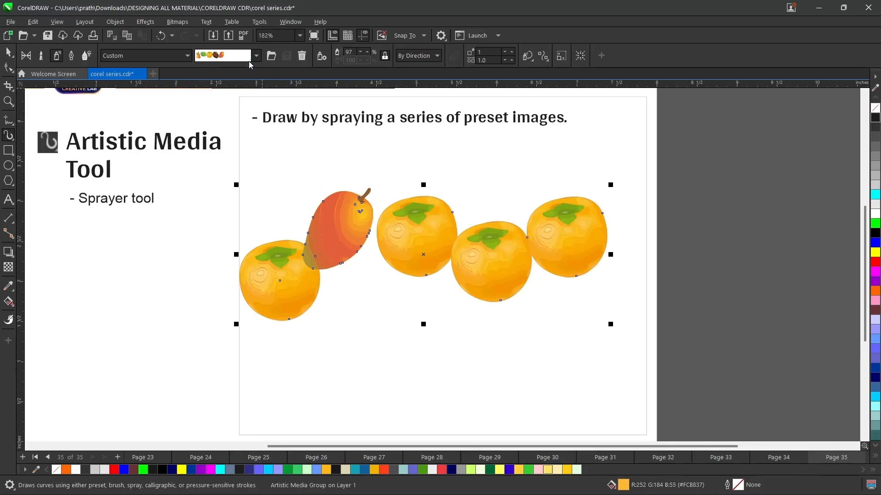
left_click(301, 56)
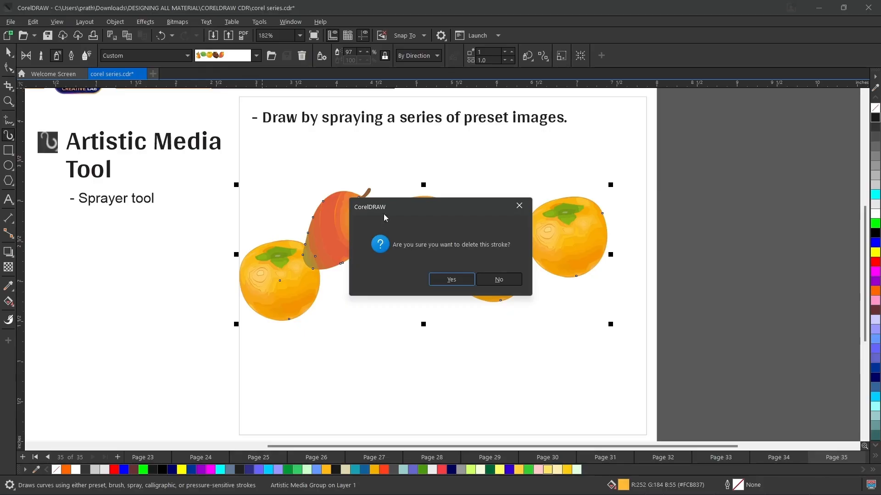
left_click(442, 284)
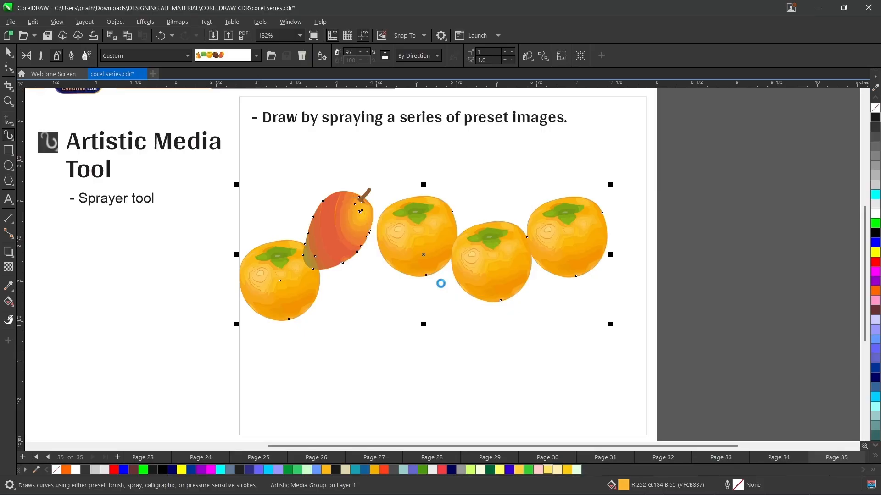
left_click(258, 57)
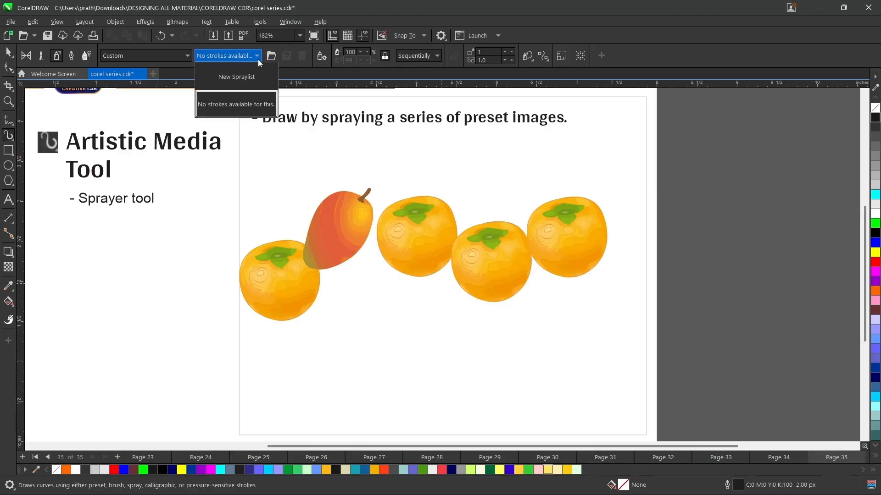
left_click(258, 58)
Step: Switch the spray category to Food and delete the sprayed persimmons and mango from the page
left_click(134, 63)
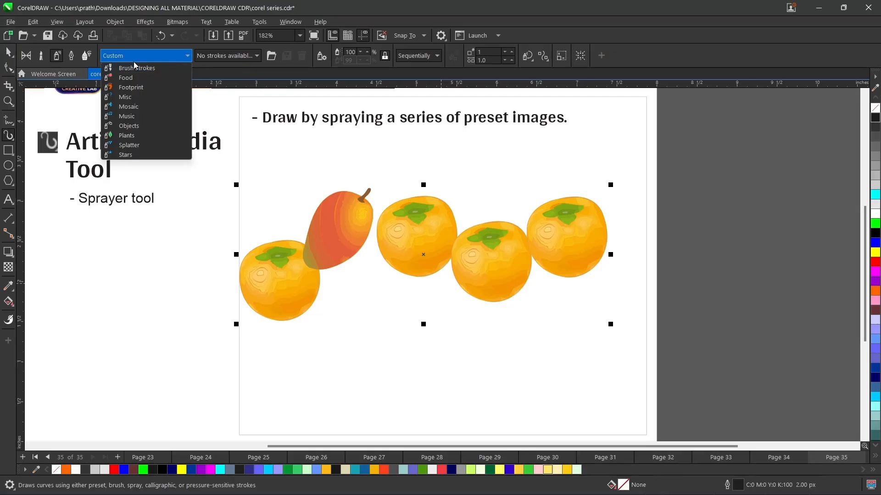
left_click(134, 88)
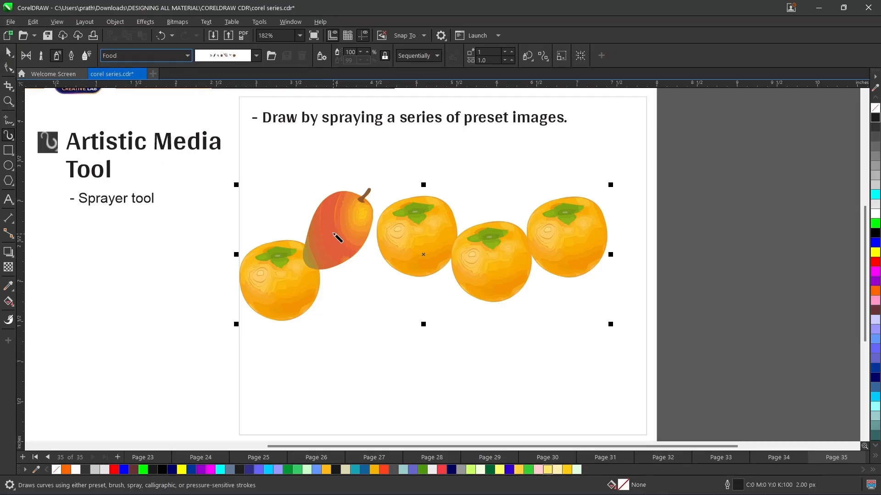
left_click(8, 52)
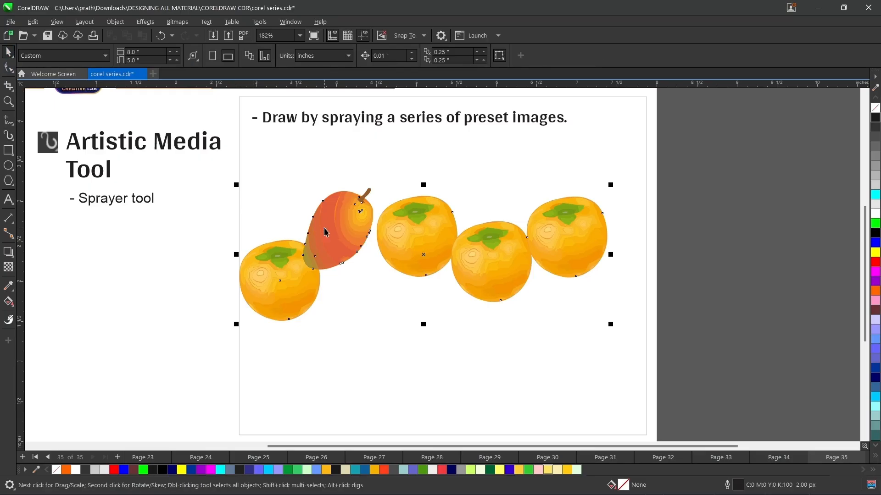
key("Delete")
Step: Spray a wavy Artistic Media stroke with the Food spraylist of pear, mango, lime and persimmon, and make its rotation relative to the path
left_click(9, 136)
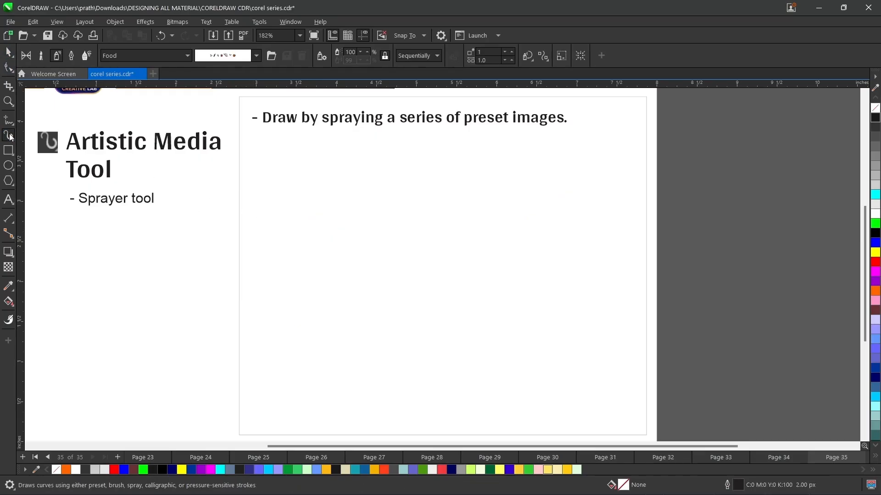
left_click(255, 55)
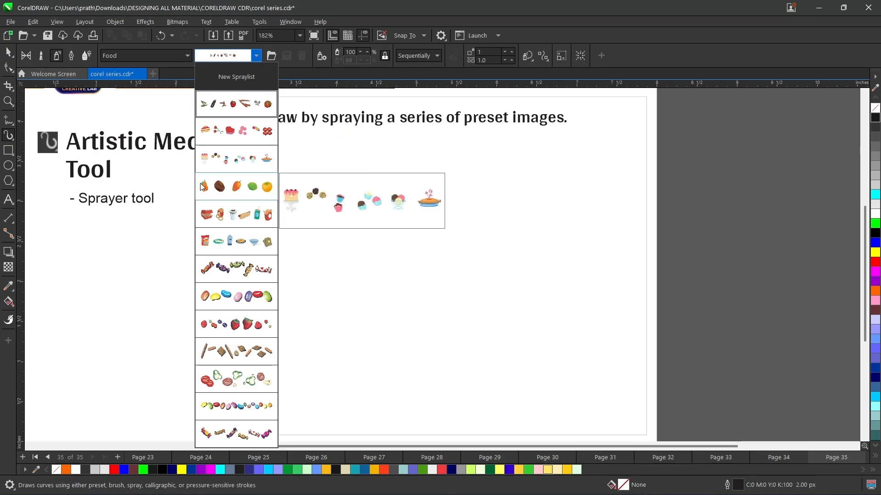
left_click(236, 186)
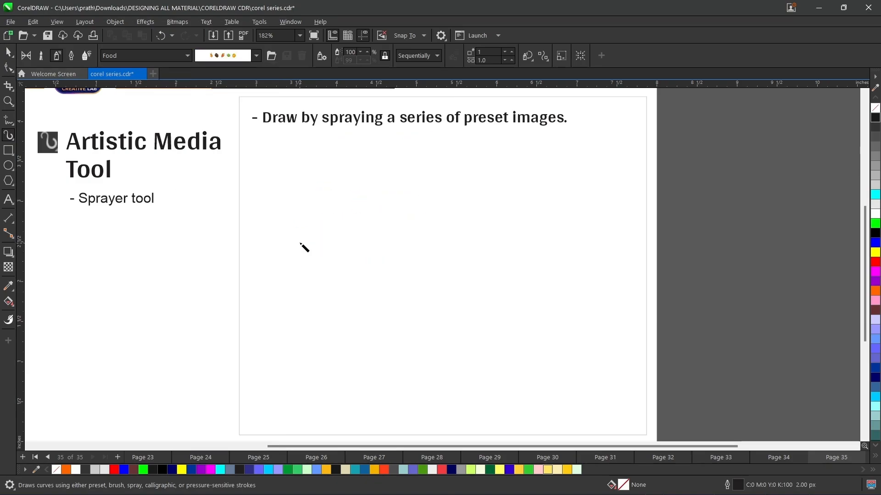
mouse_move(277, 229)
left_mouse_down()
mouse_move(408, 187)
mouse_move(544, 234)
mouse_move(574, 226)
left_mouse_up()
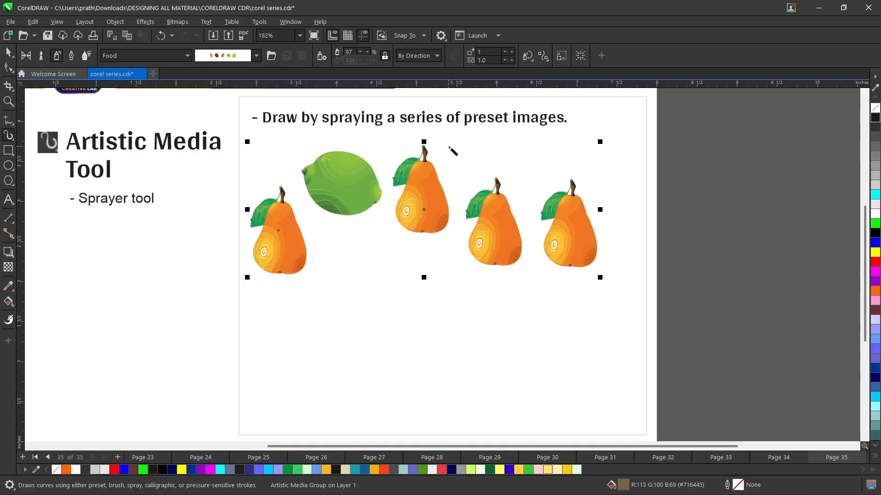
left_click(527, 57)
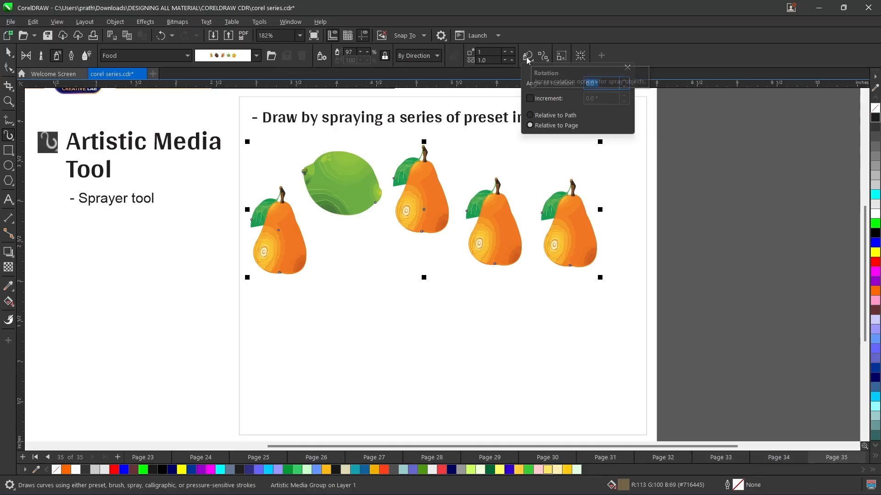
left_click(531, 115)
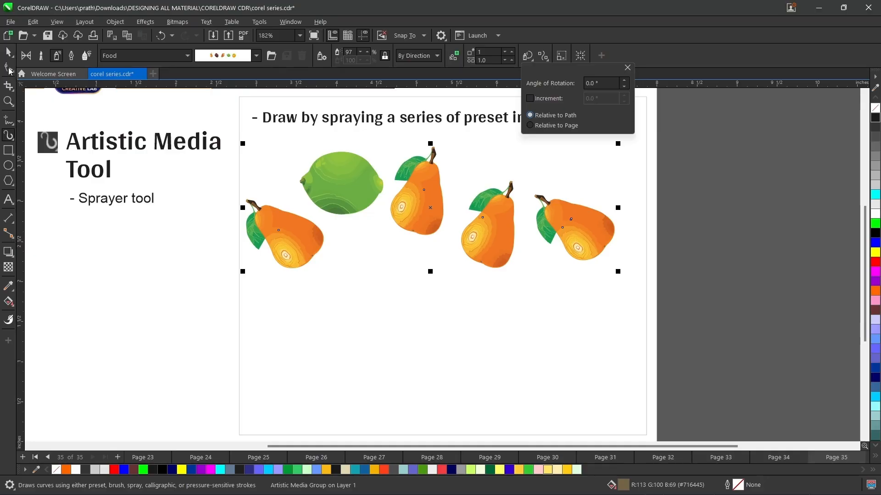
Step: Reshape the fruit spray's path with the Shape tool by moving its two middle nodes
left_click(8, 69)
left_click(8, 69)
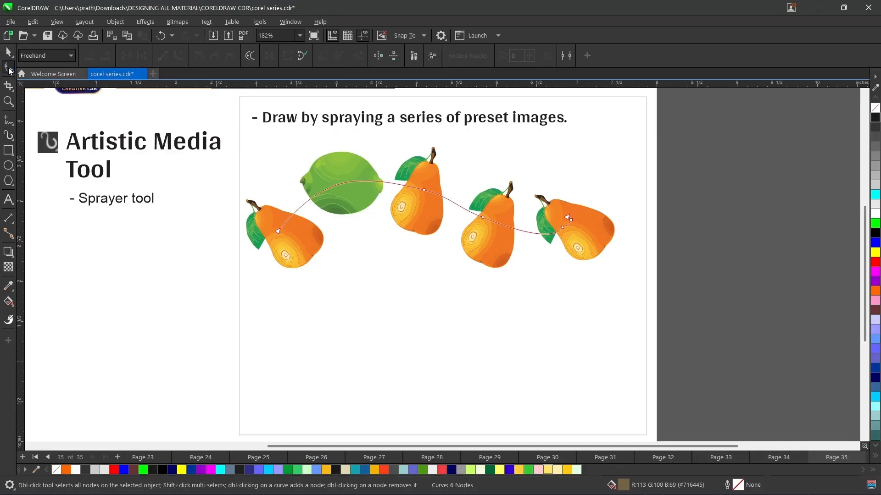
scroll(566, 212, "up", 2)
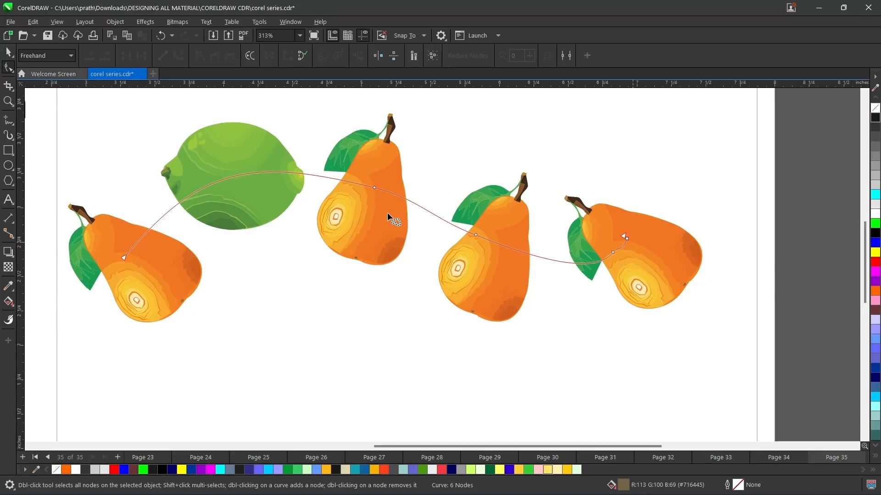
left_click_drag(374, 186, 392, 148)
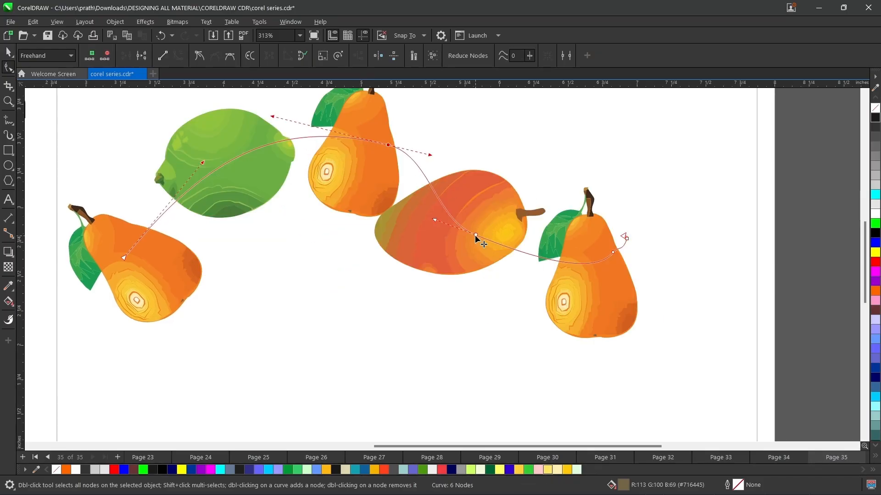
left_click_drag(476, 236, 539, 248)
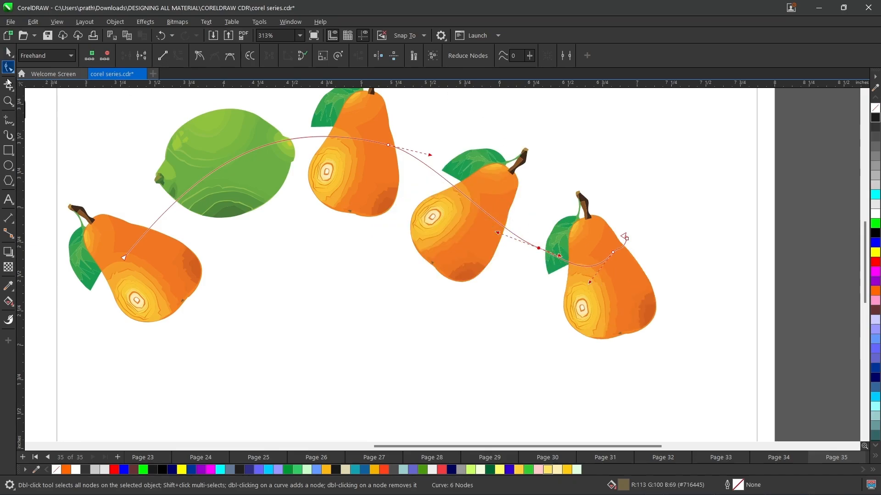
Step: Enable scaling of the sprayed fruit with the stroke, narrow the spray horizontally and enlarge it from a corner
left_click(9, 135)
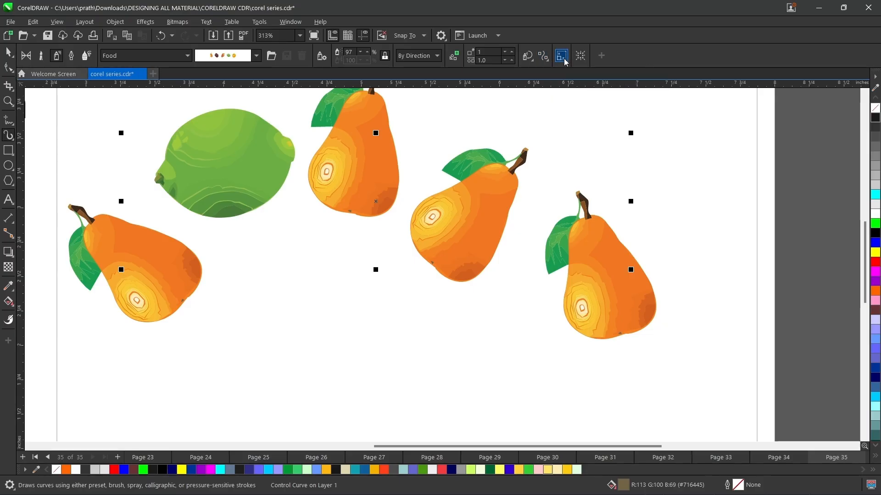
left_click(562, 56)
mouse_move(660, 202)
left_mouse_down()
mouse_move(619, 202)
mouse_move(591, 220)
left_mouse_up()
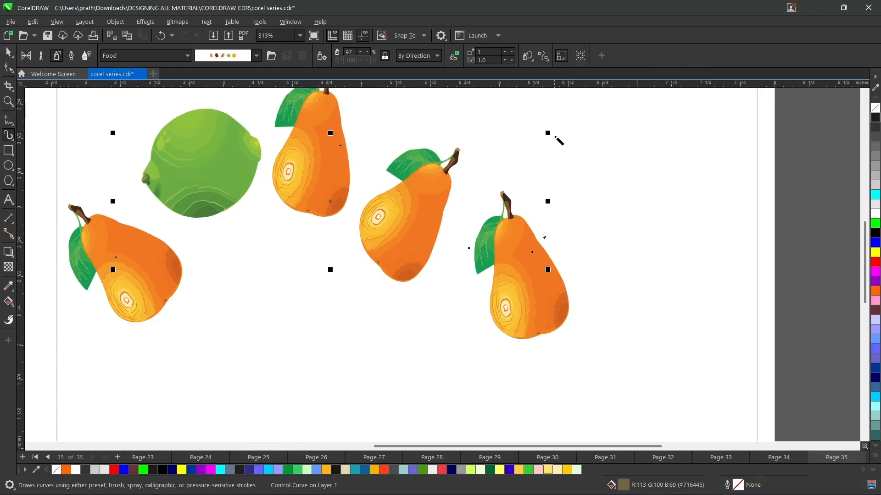
mouse_move(548, 134)
left_mouse_down()
mouse_move(629, 118)
mouse_move(624, 103)
left_mouse_up()
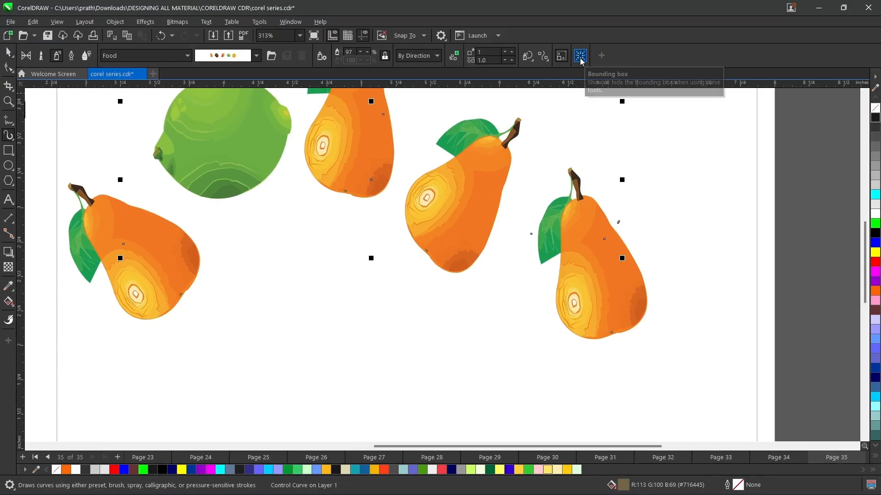
Step: Hide the fruit spray's bounding box and show it again
left_click(580, 56)
left_click(580, 56)
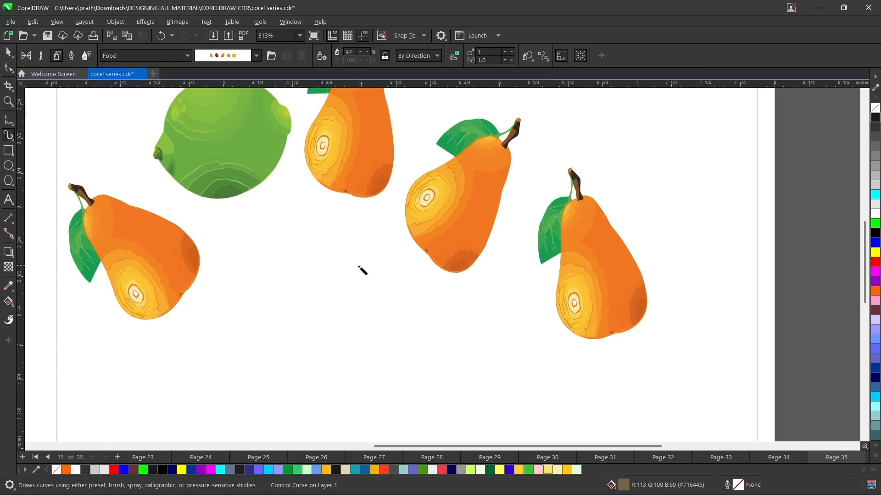
left_click(580, 56)
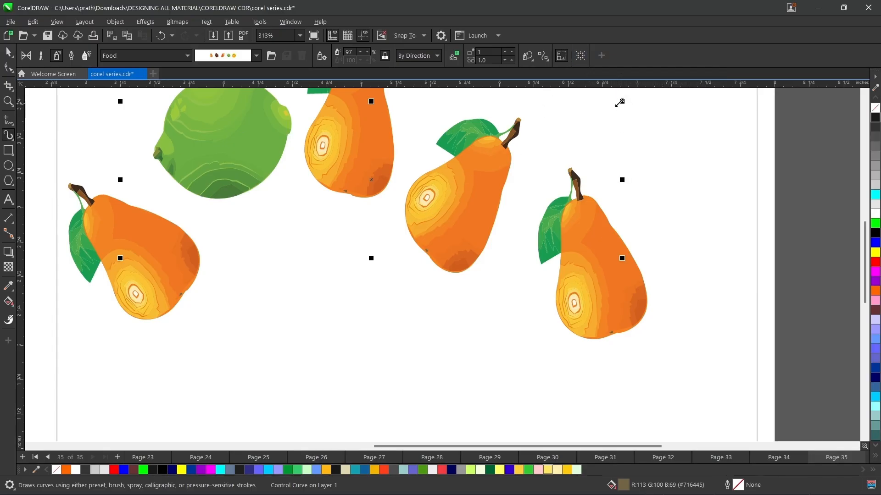
Step: Shrink the fruit spray proportionally to about half its size and delete it from the page
mouse_move(622, 100)
left_mouse_down()
mouse_move(542, 150)
mouse_move(529, 177)
left_mouse_up()
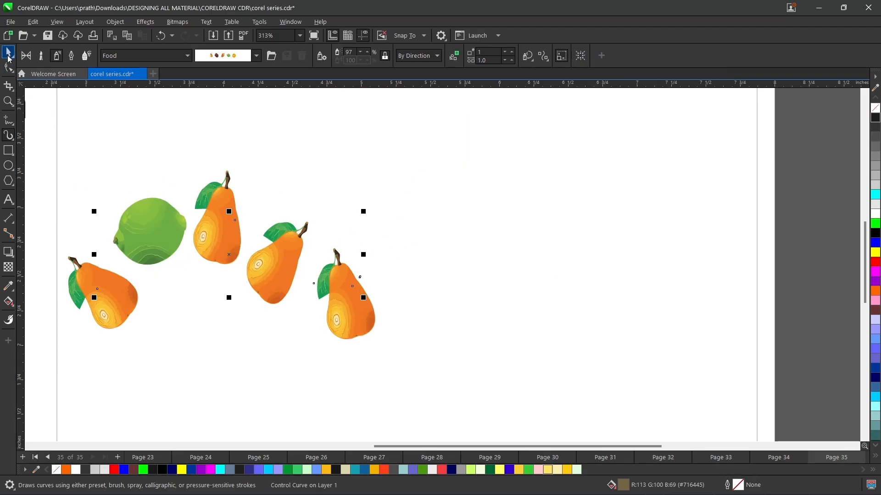
key("Delete")
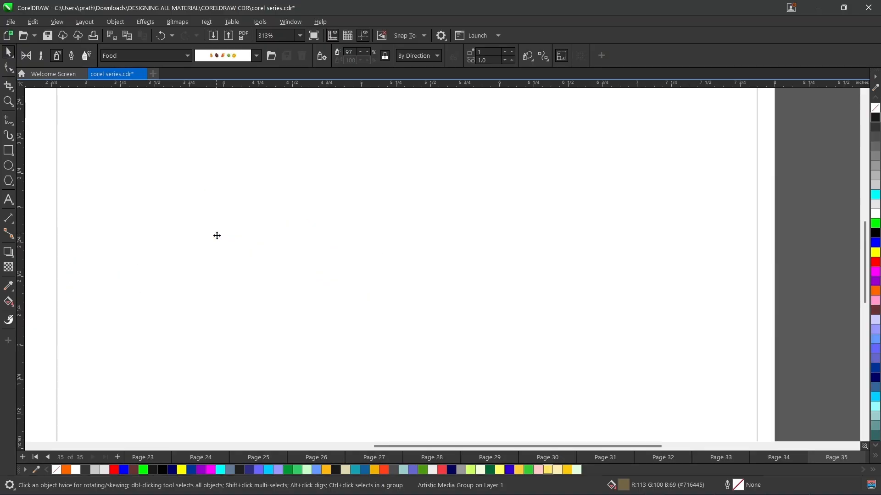
key("space")
Step: Spray a wavy Artistic Media stroke of jelly beans from the Food category across the frame and remove it
left_click(8, 135)
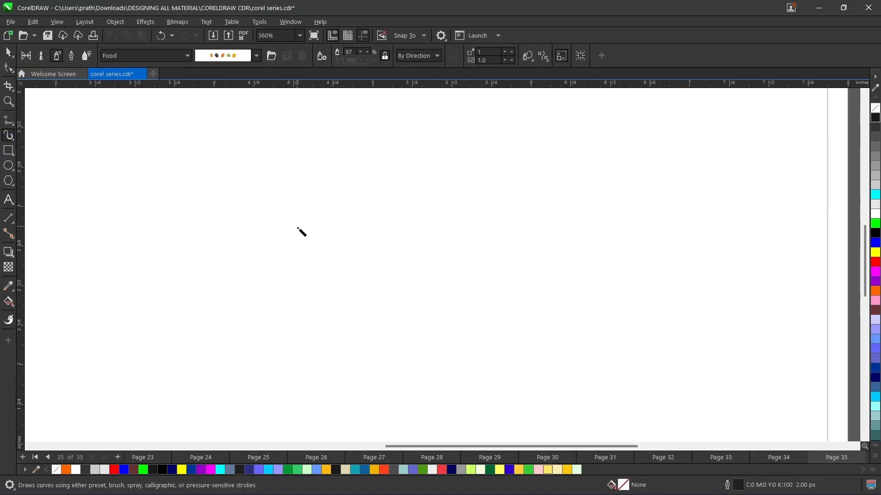
scroll(298, 232, "up", 1)
scroll(260, 226, "down", 2)
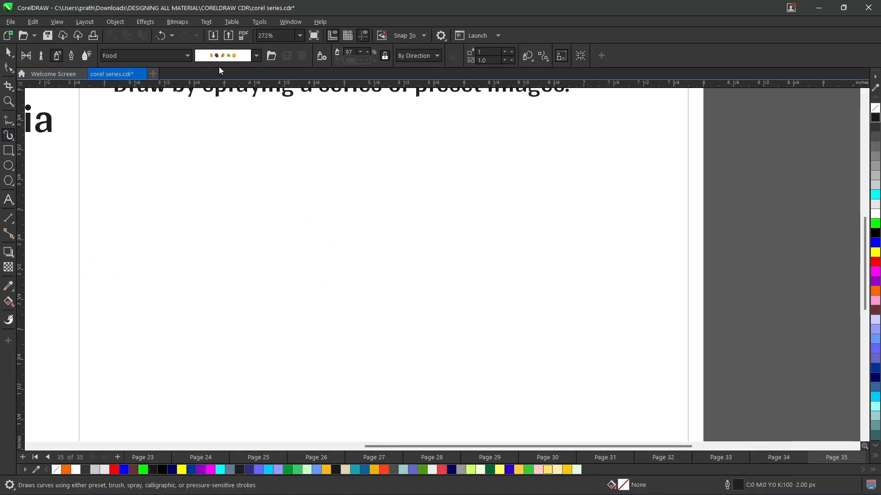
left_click(256, 55)
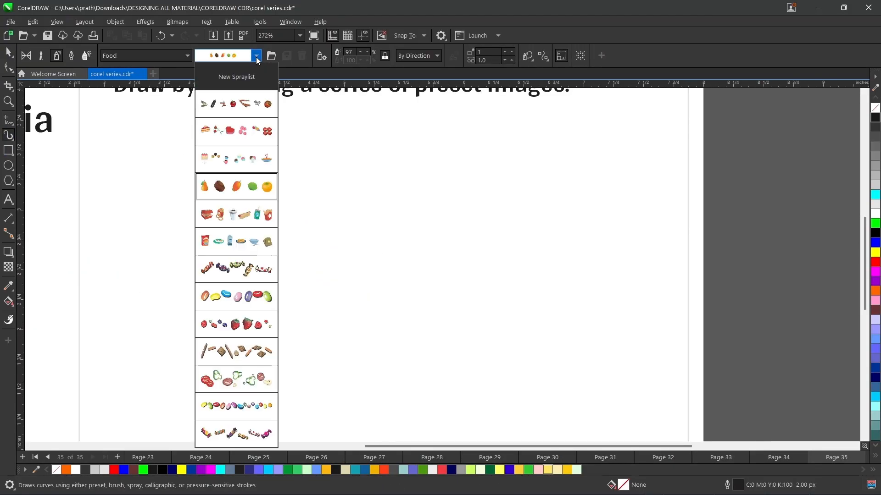
left_click(236, 297)
mouse_move(148, 266)
left_mouse_down()
mouse_move(188, 225)
mouse_move(387, 244)
mouse_move(552, 311)
mouse_move(625, 275)
left_mouse_up()
scroll(625, 275, "down", 3)
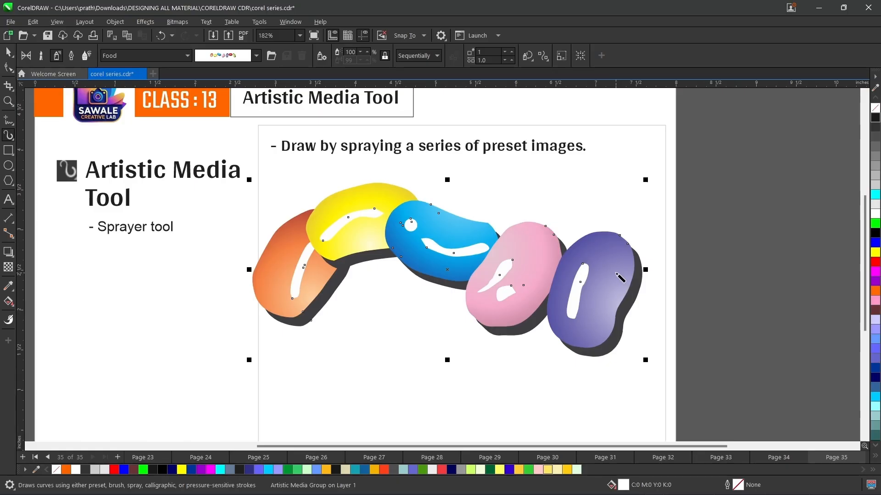
key("Escape")
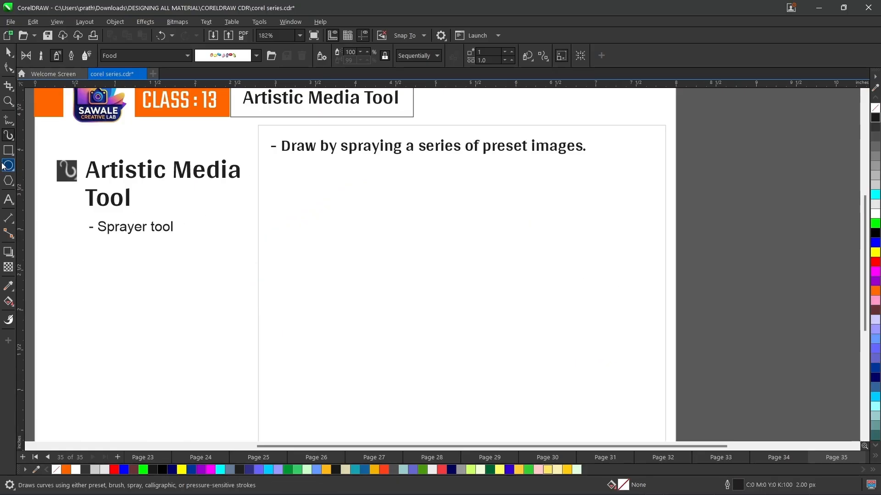
Step: Add the artistic text SPRAYER in capital letters to the empty frame below the heading about preset images
left_click(9, 201)
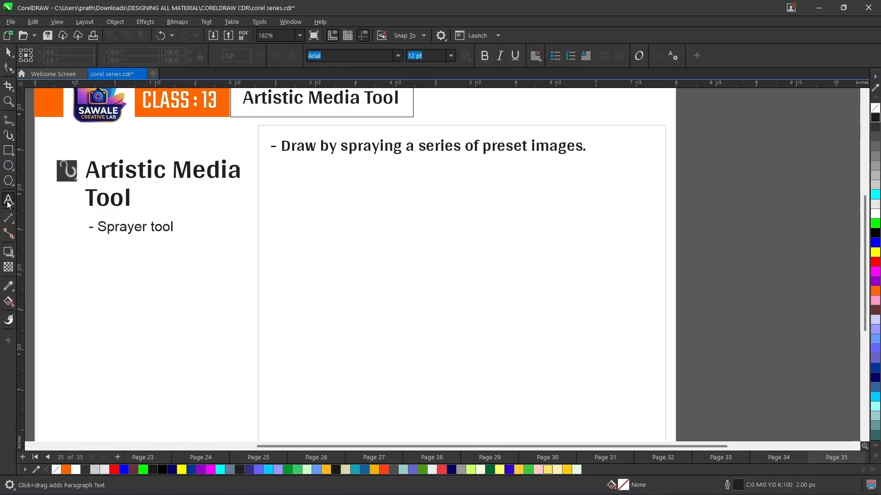
left_click(366, 269)
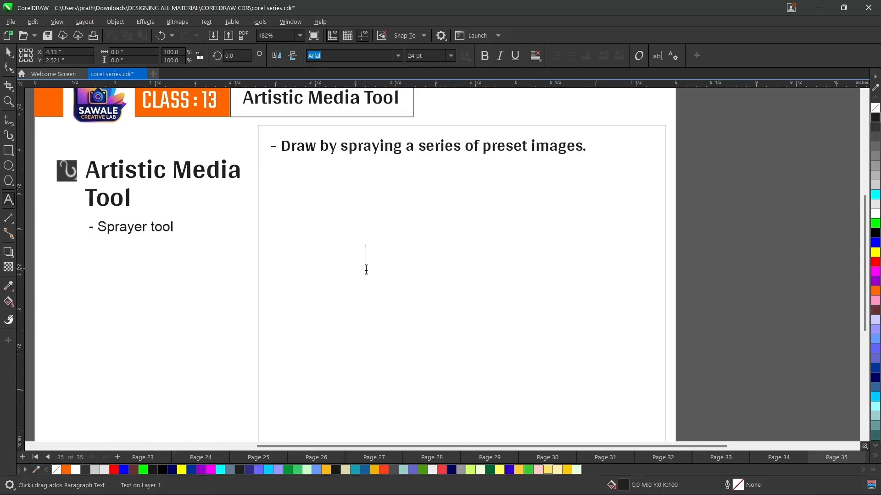
type("sp")
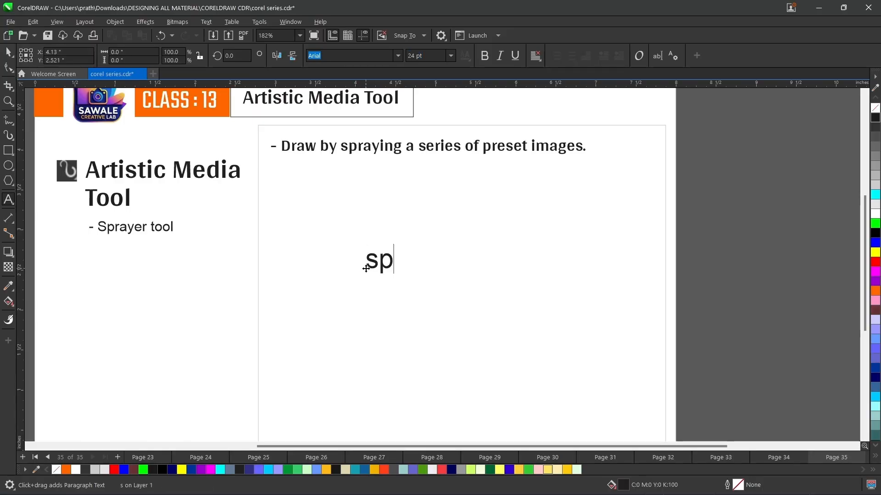
type("rayer")
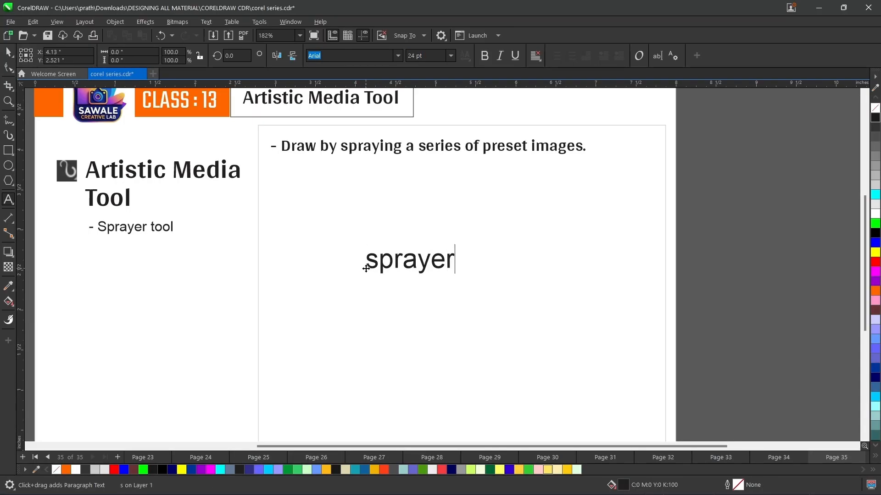
key("ctrl+a")
key("Caps_Lock")
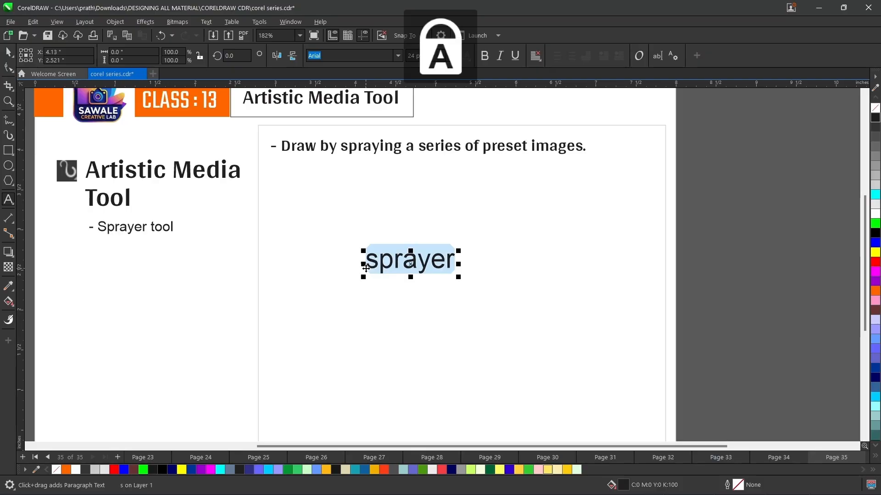
key("BackSpace")
type("SP")
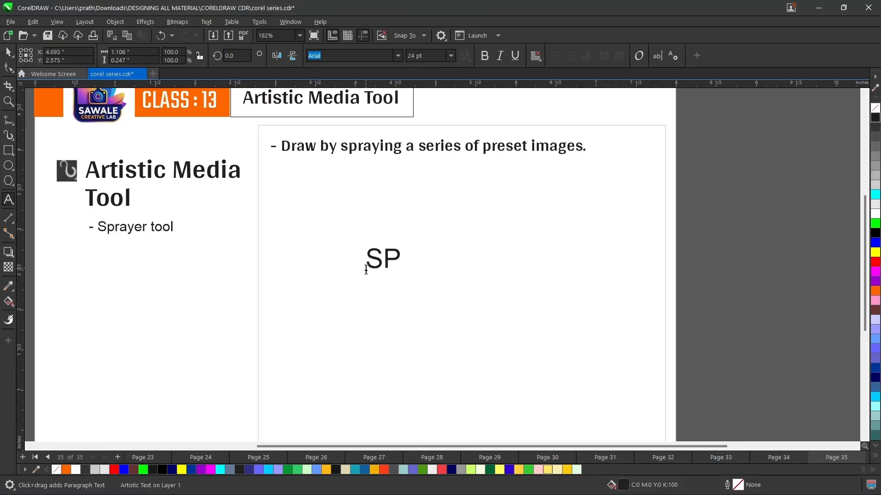
type("RAYER")
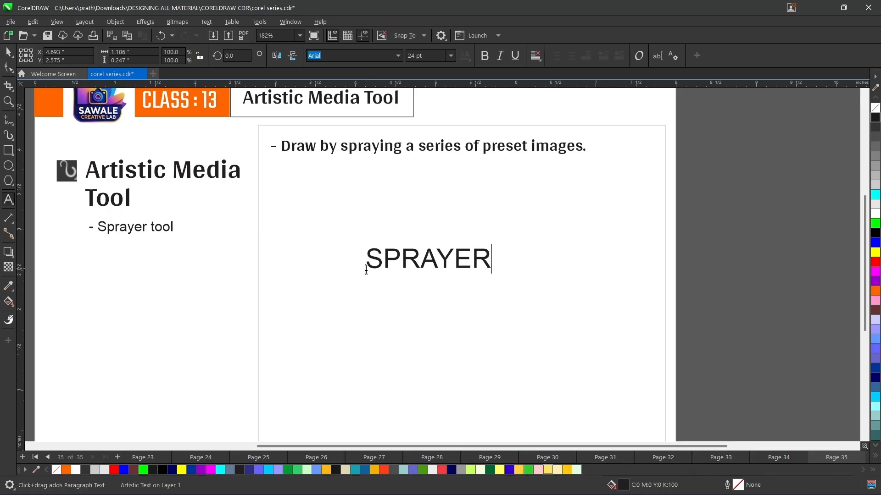
Step: Make the SPRAYER text bold
left_click(382, 265)
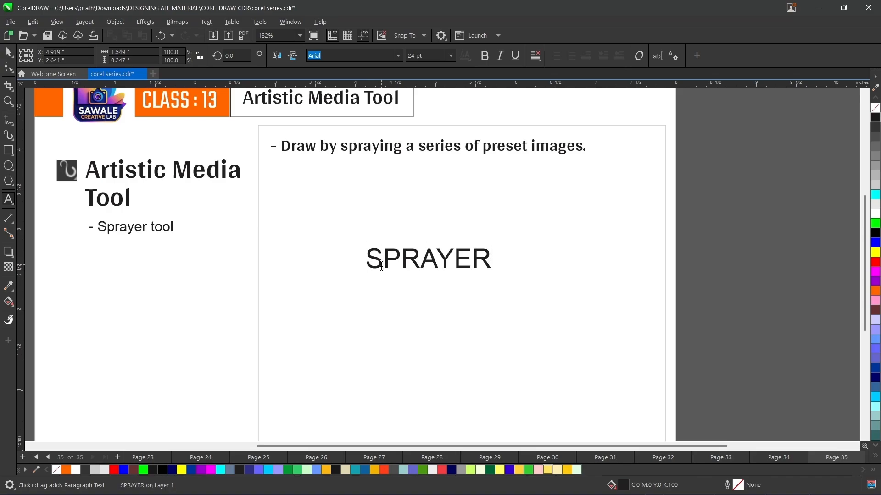
double_click(382, 265)
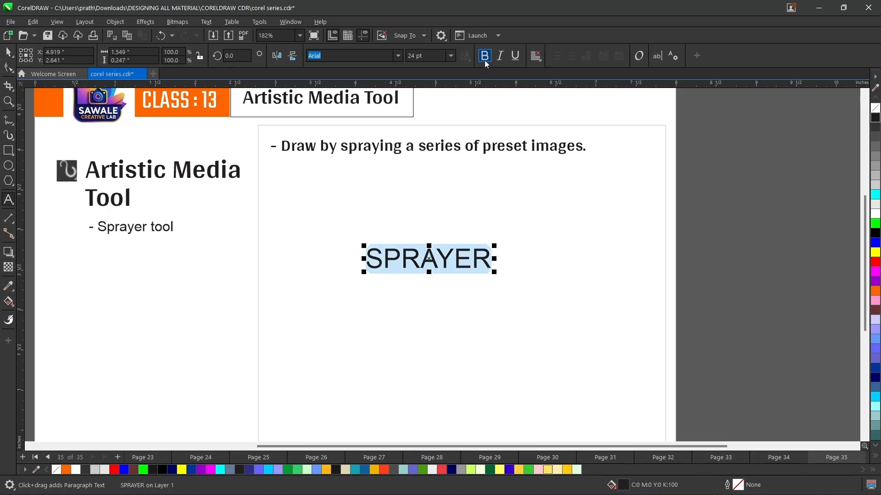
left_click(485, 60)
Step: Enlarge the SPRAYER text proportionally to about 4.0 by 0.64 inches and center it within the frame
left_click(8, 52)
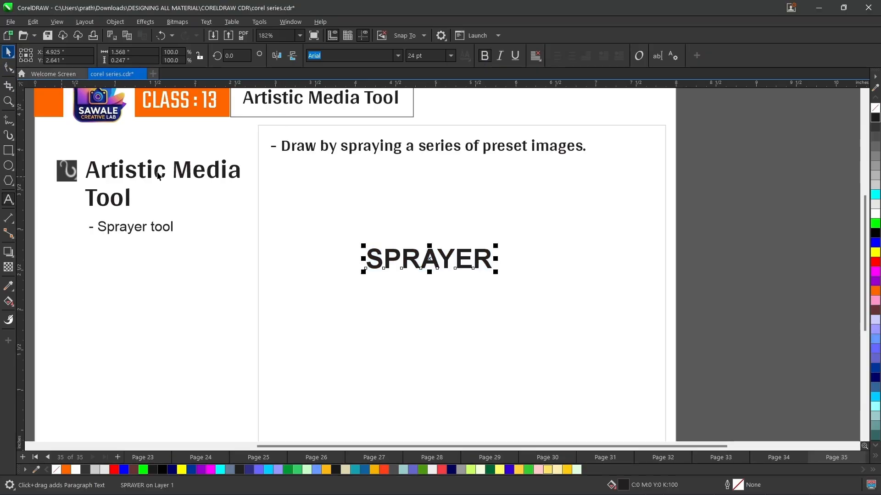
left_click_drag(363, 272, 219, 385)
mouse_move(327, 282)
left_mouse_down()
mouse_move(447, 266)
mouse_move(423, 270)
left_mouse_up()
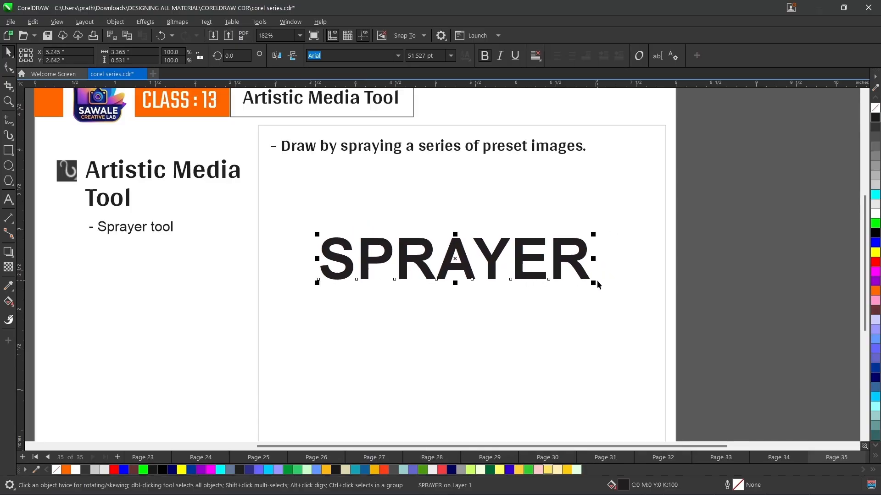
mouse_move(591, 281)
left_mouse_down()
mouse_move(645, 346)
mouse_move(646, 292)
left_mouse_up()
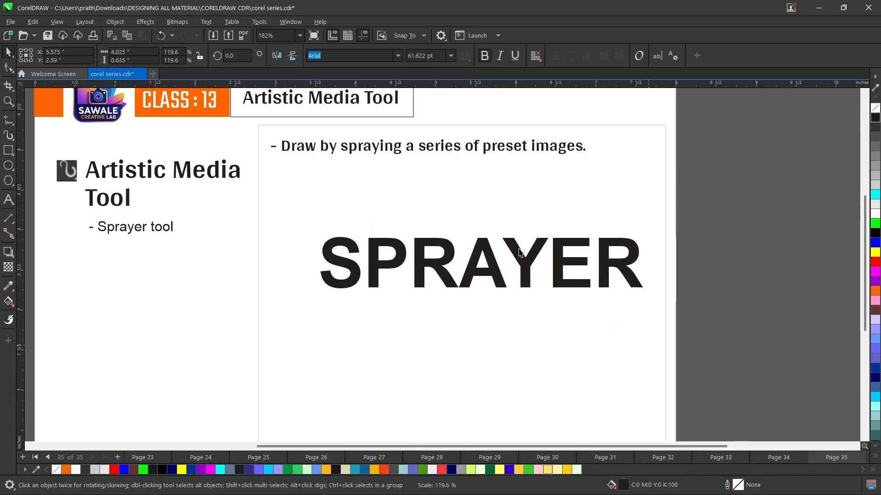
left_click_drag(523, 258, 507, 263)
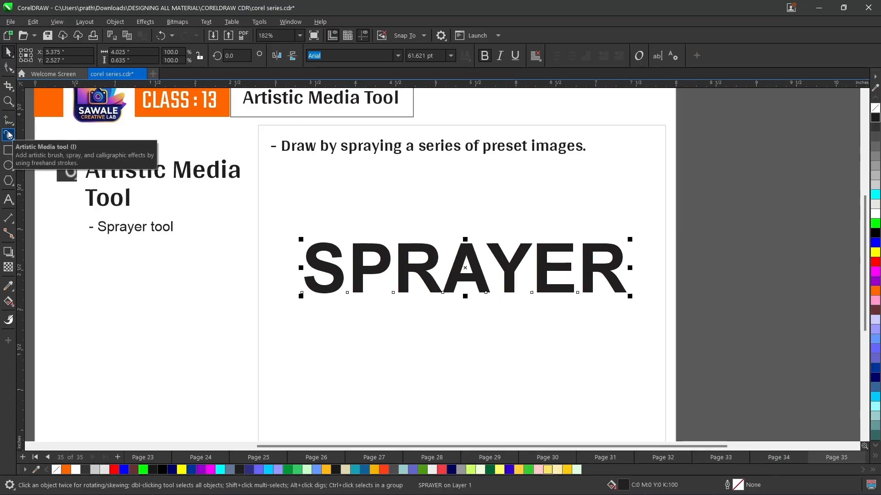
Step: Try to apply a different Food spraylist to the selected SPRAYER text with the Artistic Media tool's Sprayer mode
left_click(9, 134)
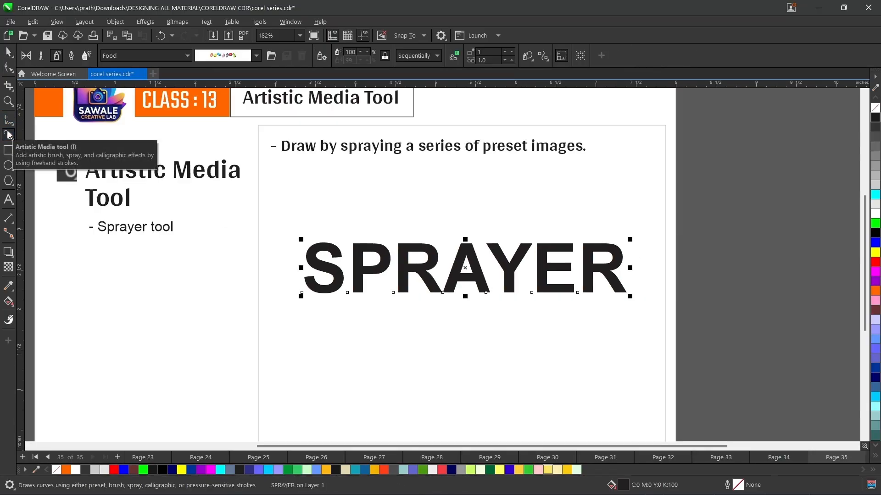
left_click(188, 56)
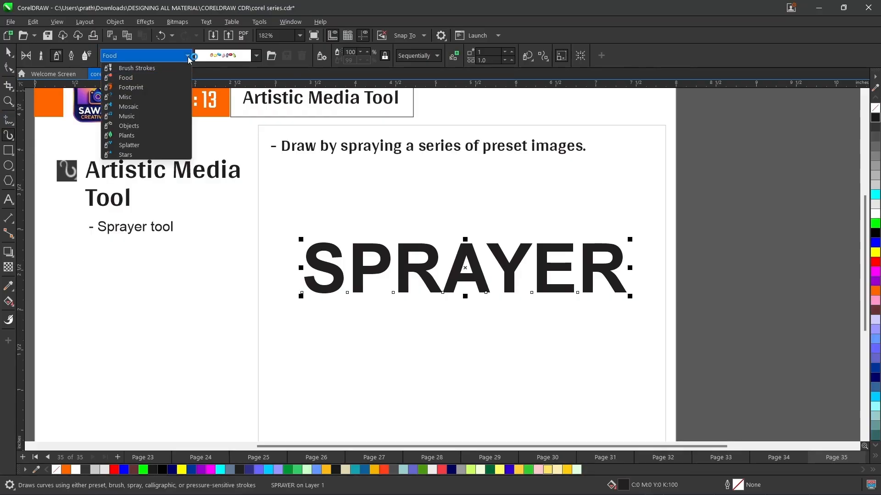
left_click(126, 77)
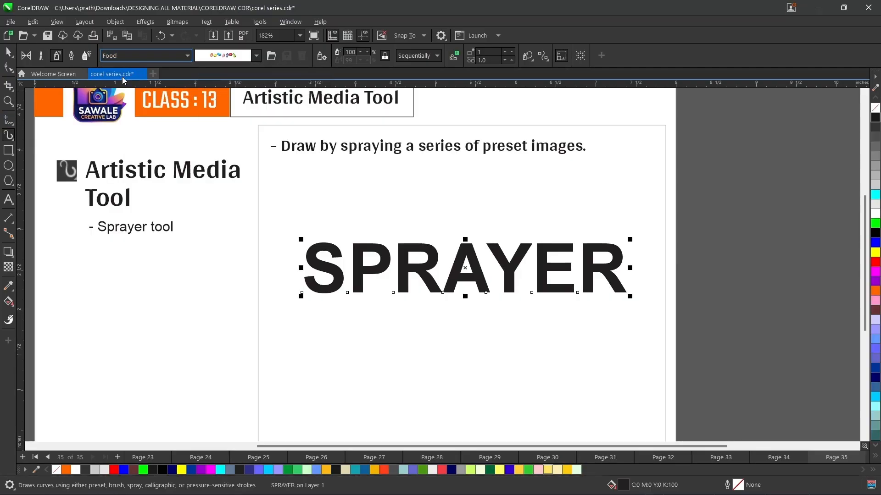
left_click(257, 58)
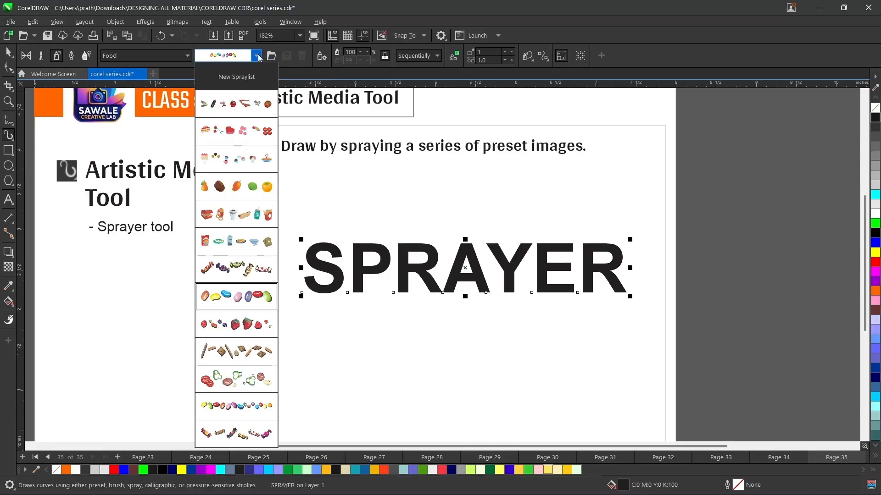
left_click(226, 407)
left_click(334, 275)
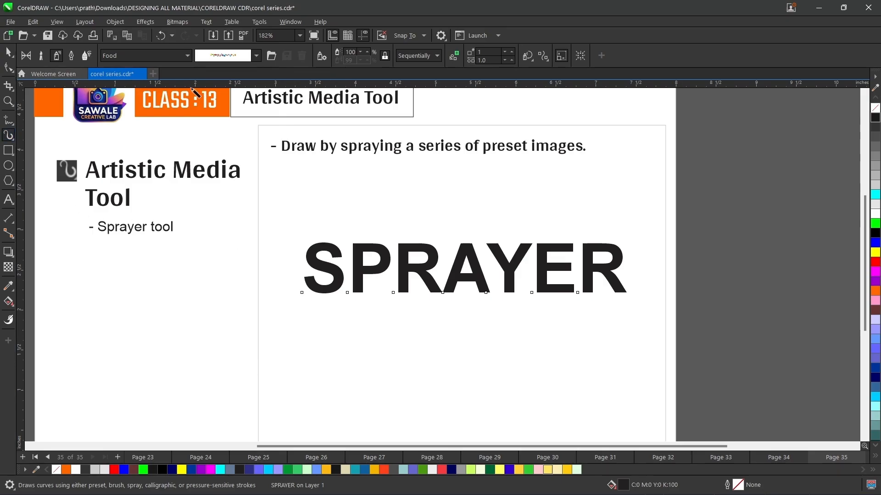
Step: Set the Sprayer to the Food spraylist of red treats and select the SPRAYER text again
left_click(43, 58)
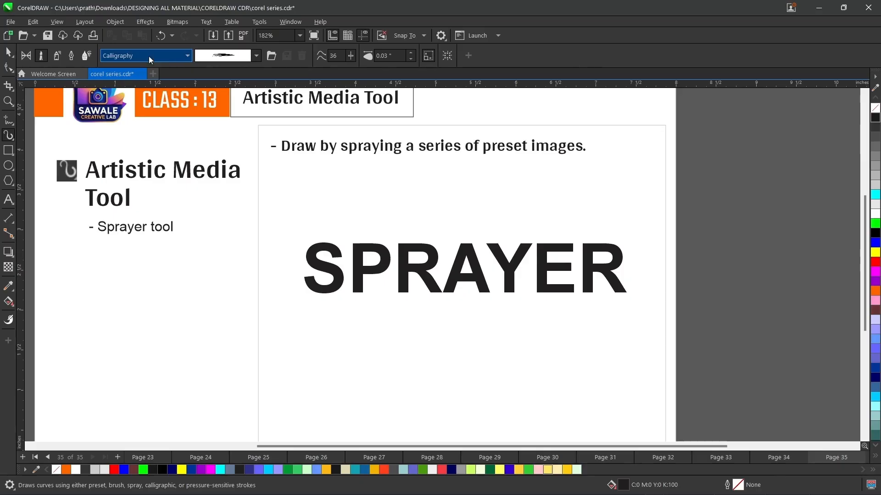
left_click(58, 57)
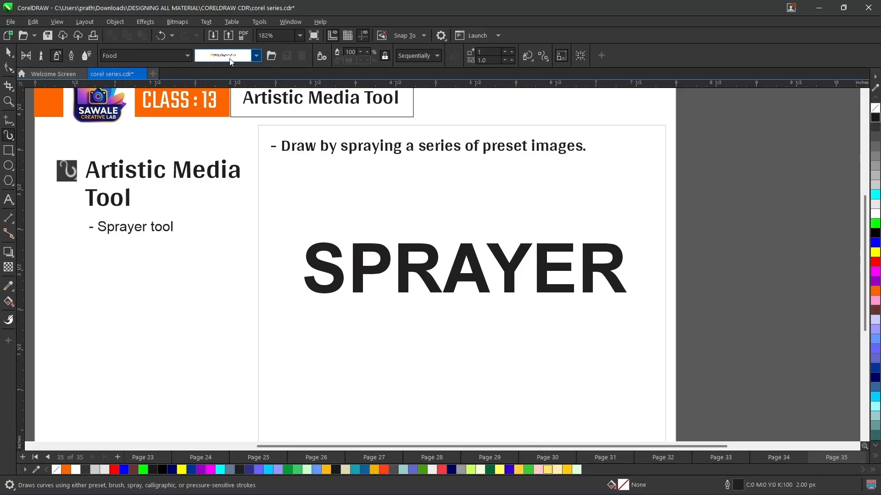
left_click(257, 57)
left_click(226, 134)
left_click(9, 52)
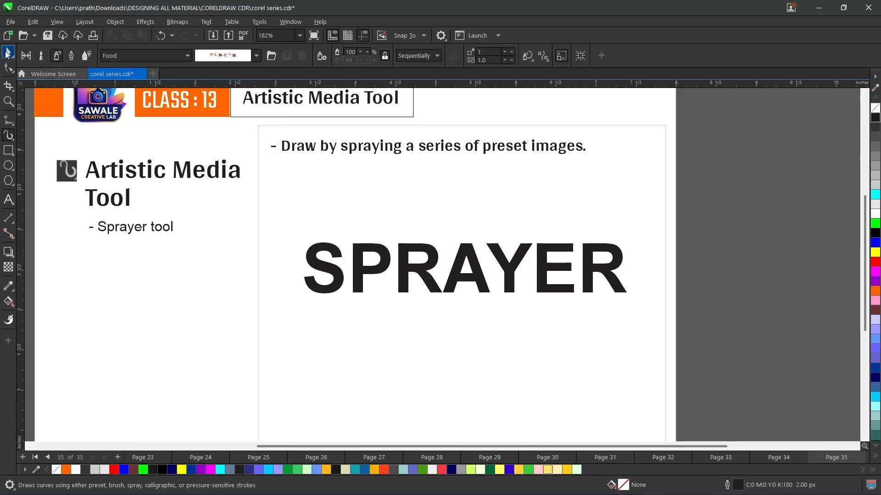
left_click(324, 273)
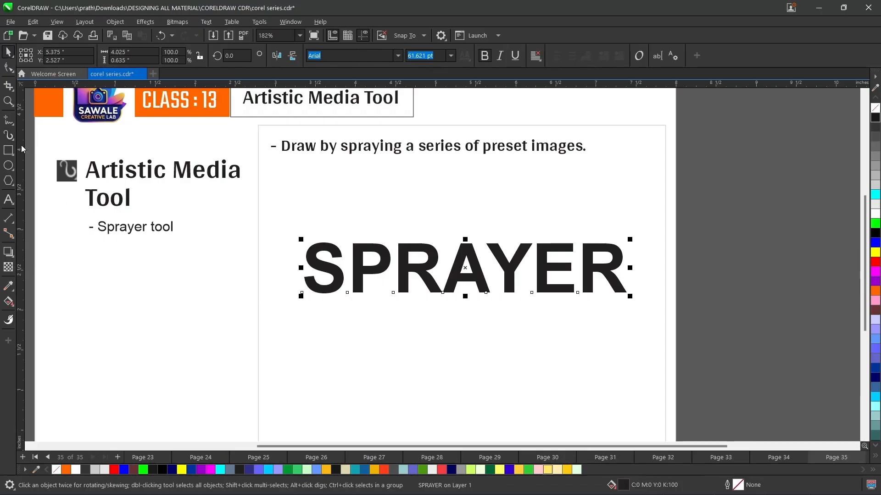
Step: Try spraying the Food category's vegetable spraylist over the letter S of the SPRAYER text, and undo the attempt
left_click(8, 135)
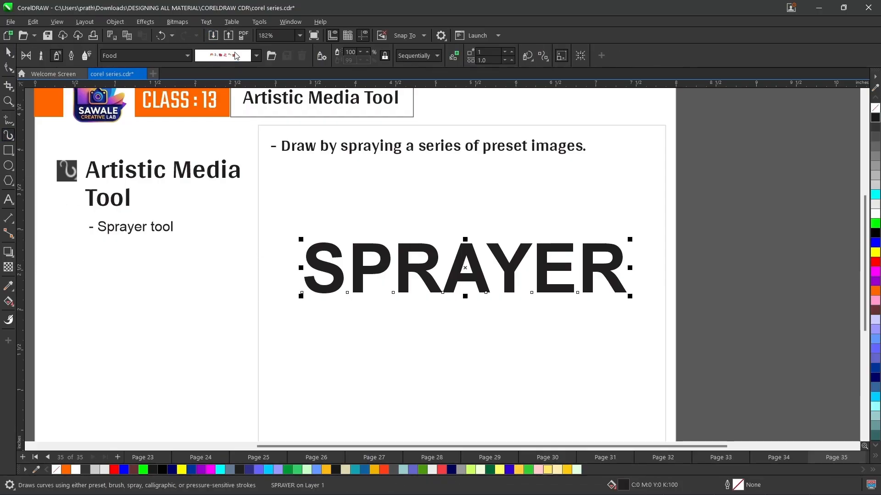
left_click(256, 55)
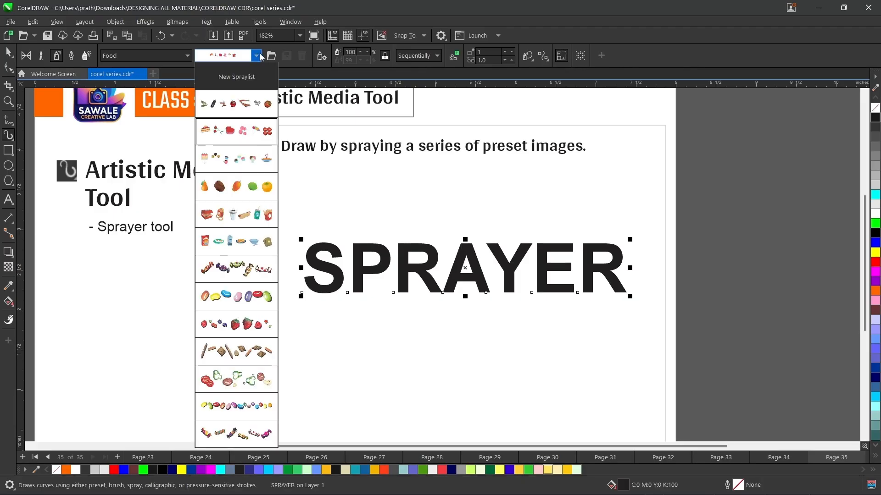
left_click(209, 112)
mouse_move(329, 272)
left_mouse_down()
mouse_move(295, 274)
mouse_move(345, 296)
left_mouse_up()
key("ctrl+z")
key("ctrl+z")
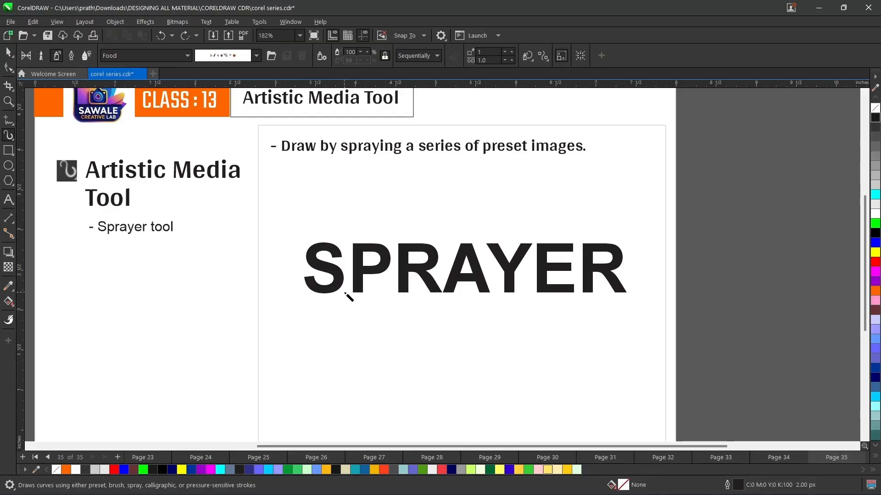
Step: Delete the SPRAYER text from the frame
left_click(8, 57)
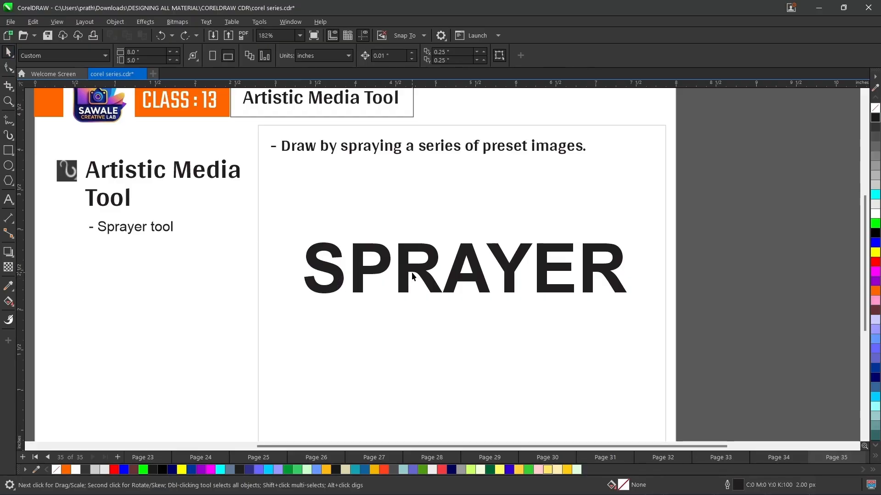
left_click(387, 260)
key("Delete")
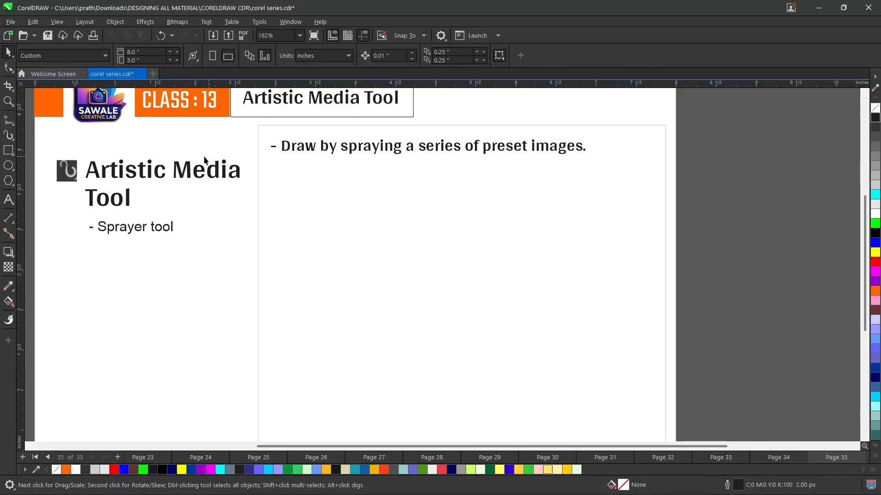
left_click(4, 138)
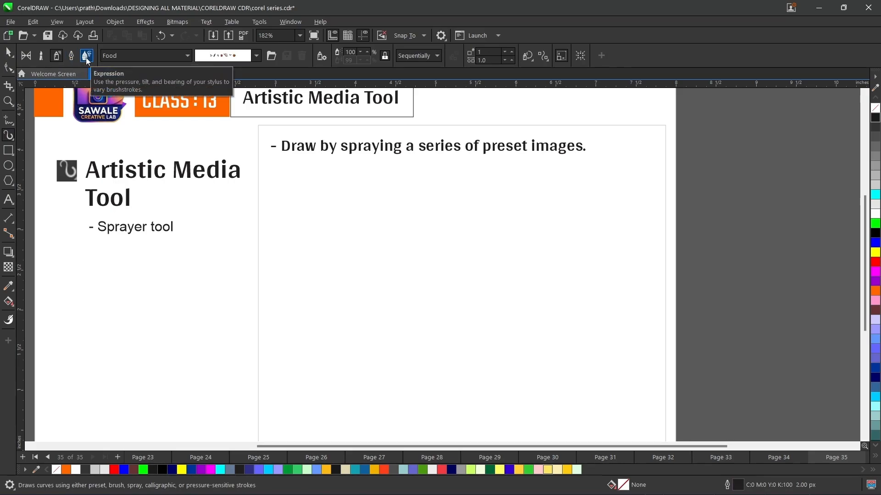
left_click(8, 52)
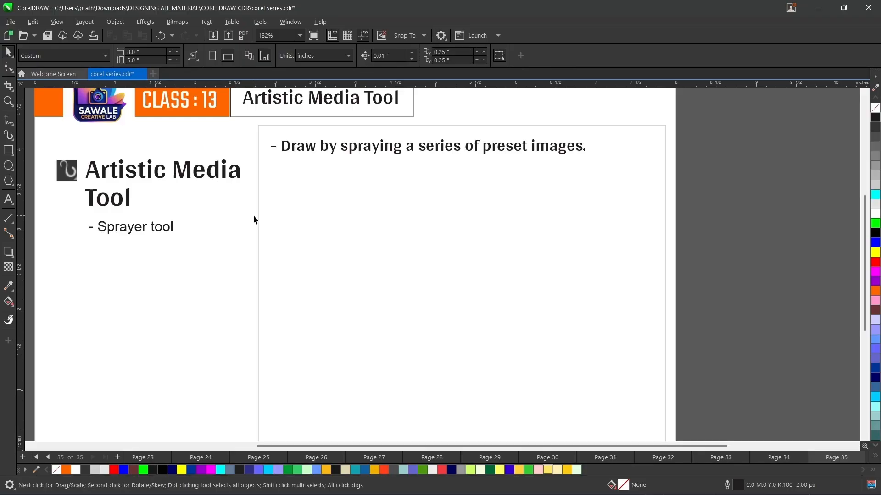